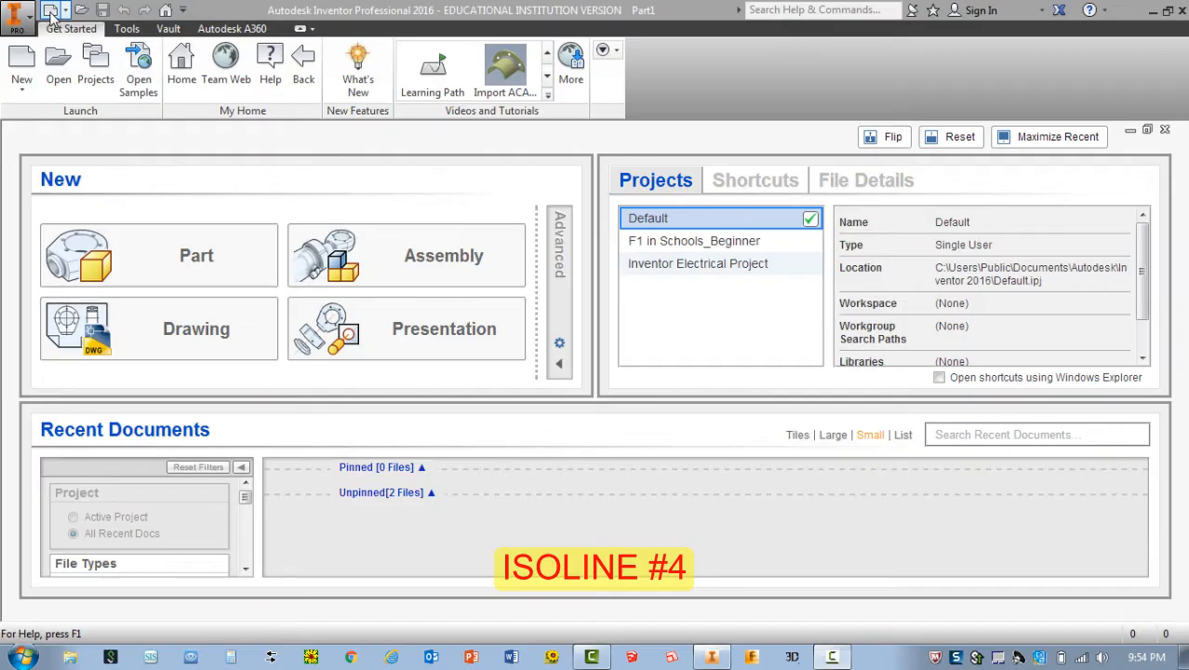
Create a new part from the Standard (in).ipt template and start a 2D sketch on the XY plane.
{"action": "left_click", "coordinate": [50, 10]}
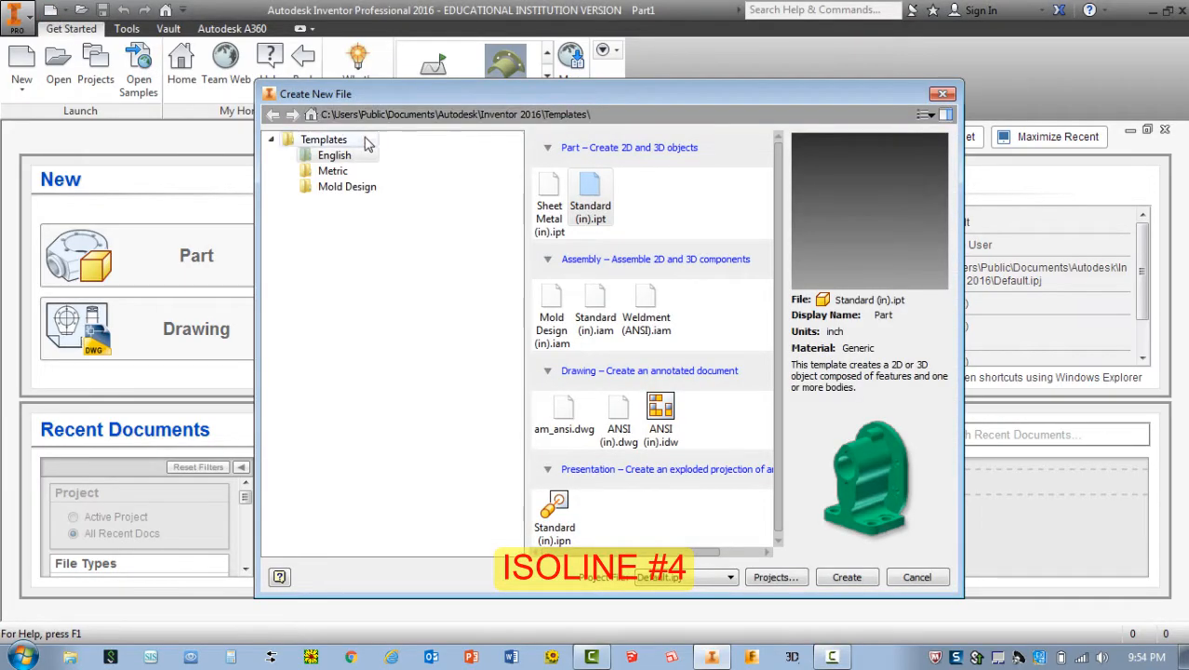
{"action": "double_click", "coordinate": [587, 190]}
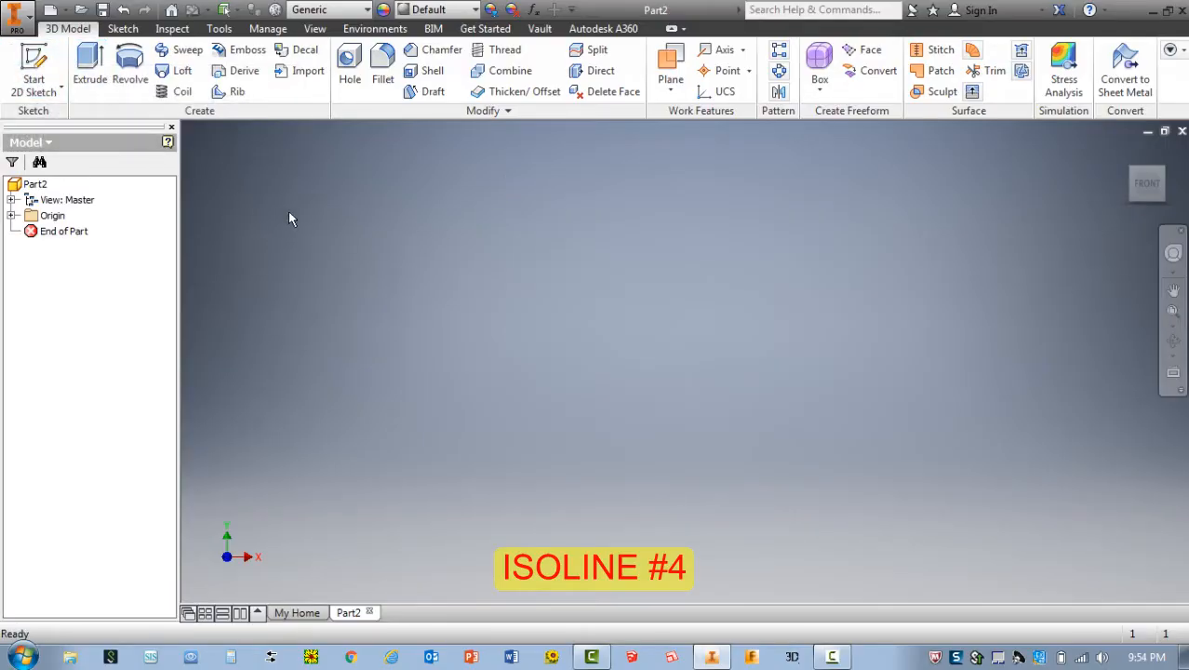
{"action": "right_click", "coordinate": [395, 225]}
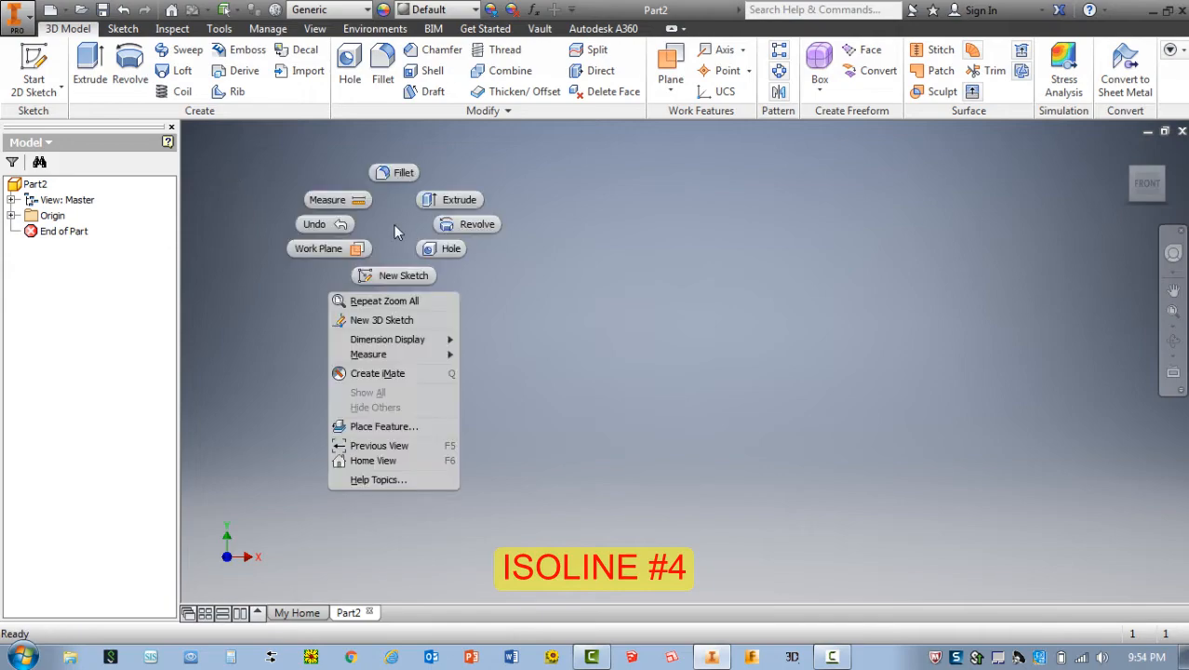
{"action": "left_click", "coordinate": [396, 275]}
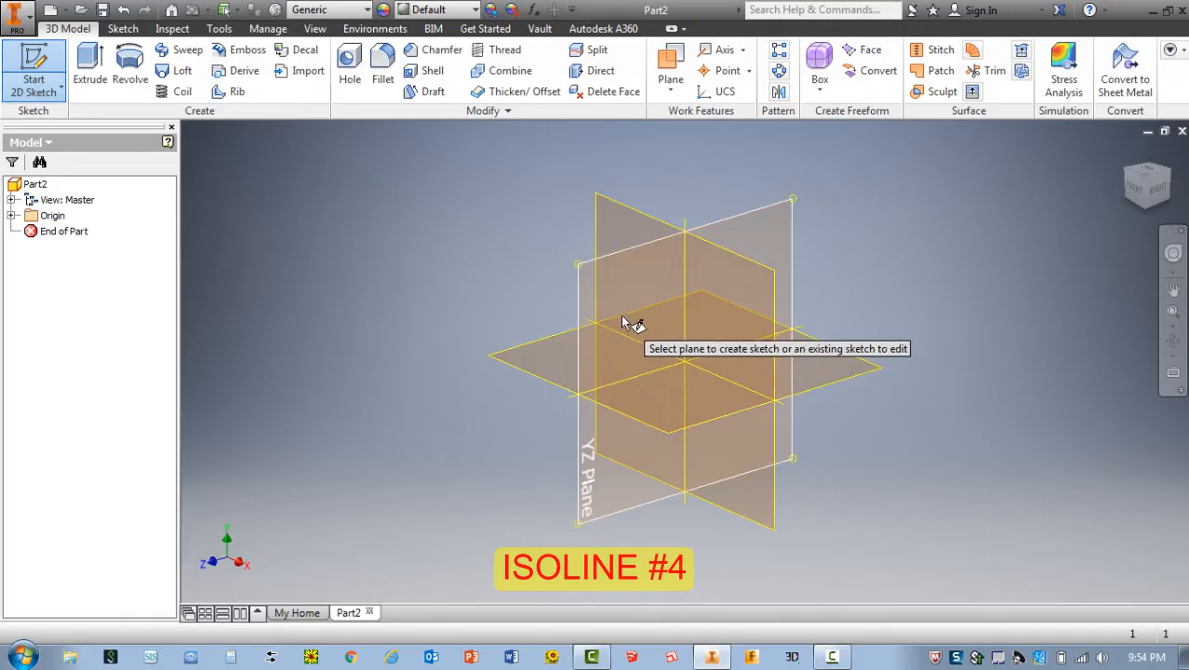
{"action": "left_click", "coordinate": [613, 230]}
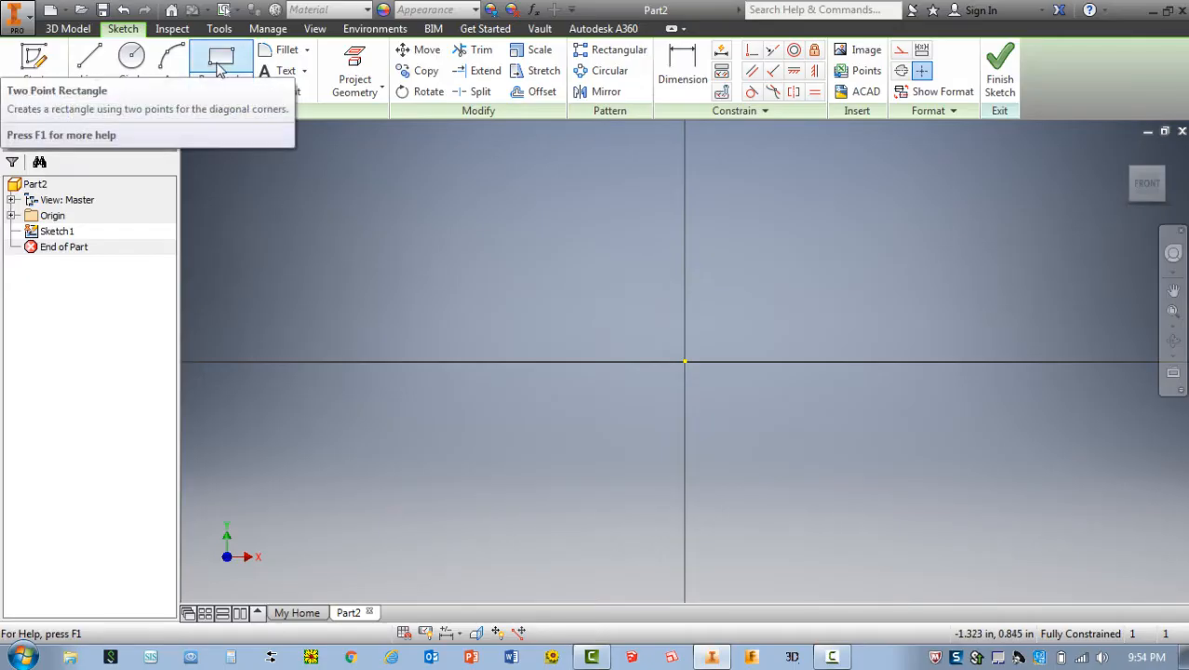
Draw a two-point rectangle from the origin, 5 in wide and 2.5 in high, and finish the sketch.
{"action": "right_click", "coordinate": [389, 179]}
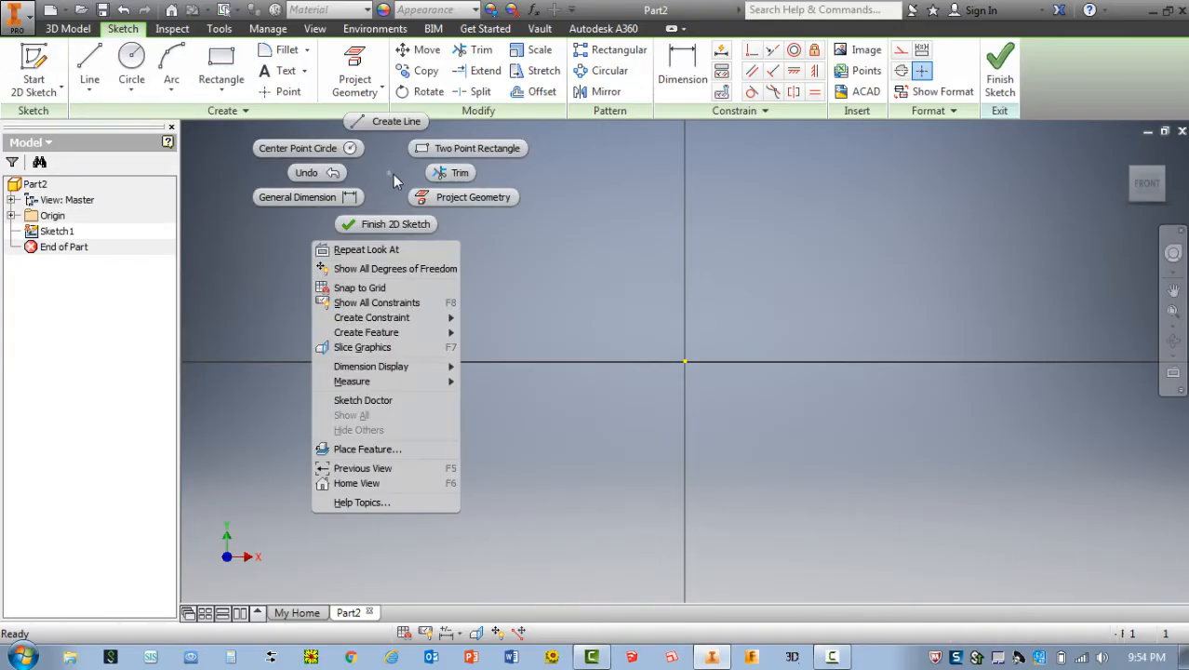
{"action": "left_click", "coordinate": [456, 155]}
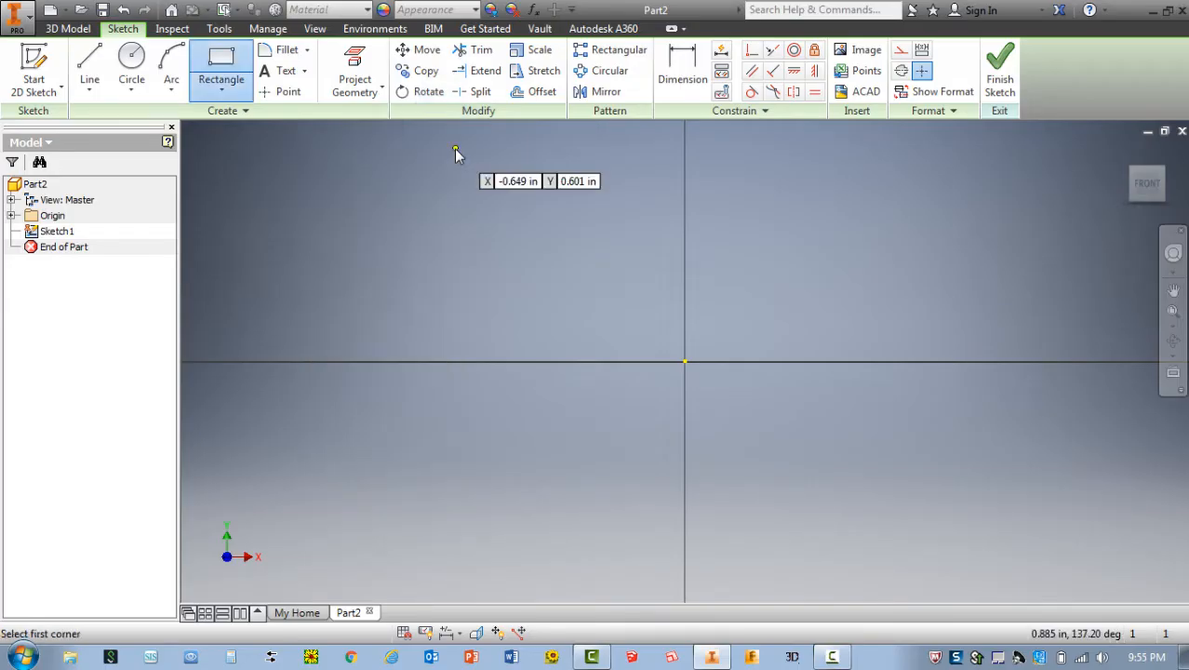
{"action": "left_click", "coordinate": [685, 361]}
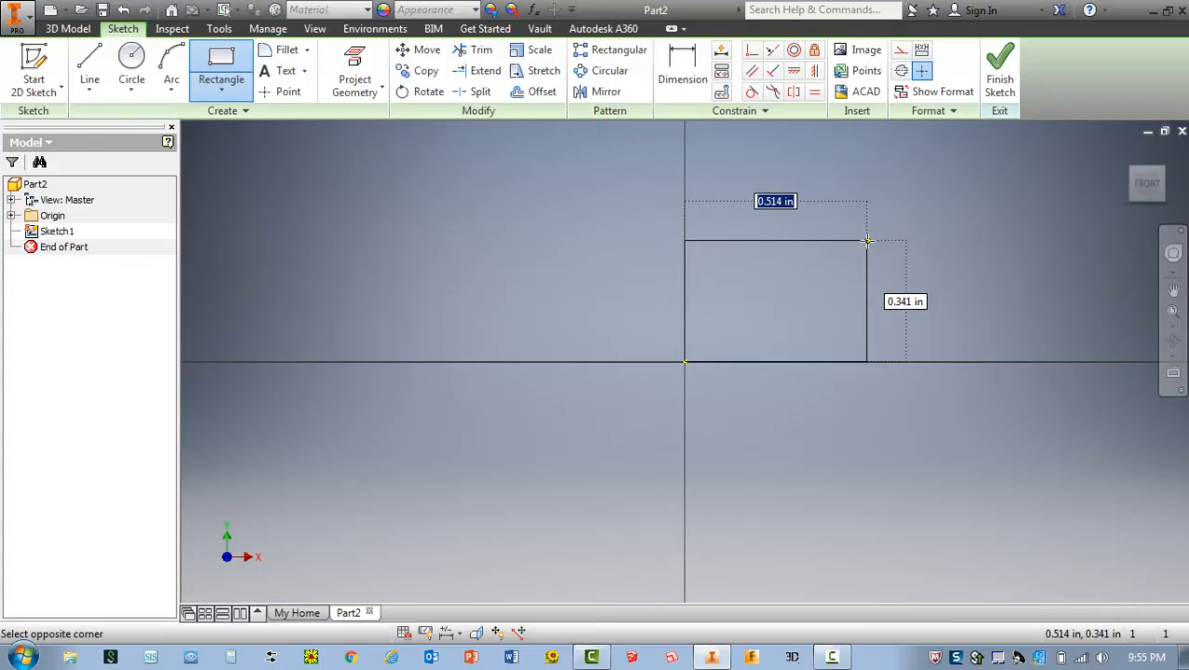
{"action": "type", "text": "5"}
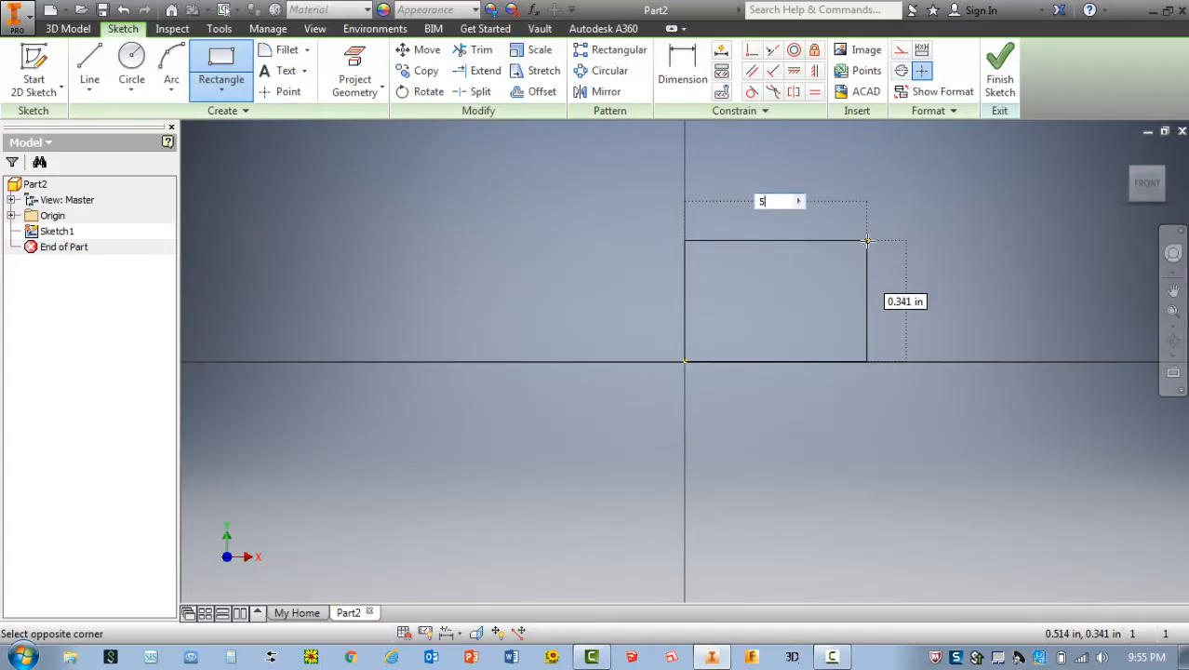
{"action": "key", "text": "Tab"}
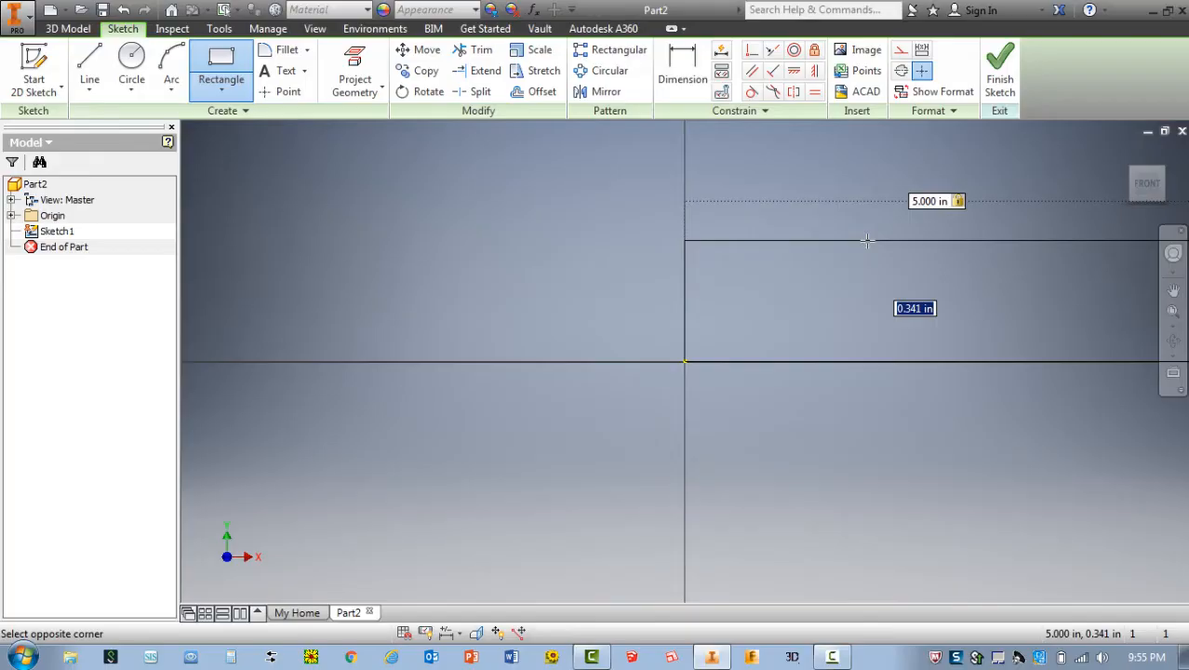
{"action": "type", "text": "2"}
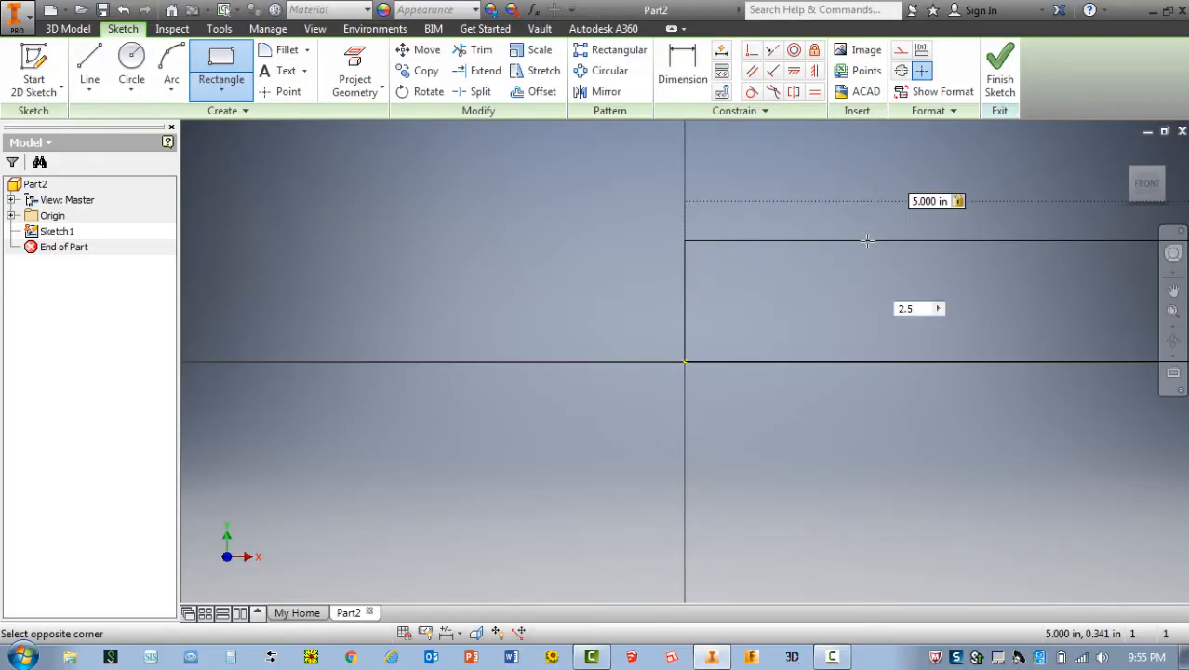
{"action": "type", "text": ".5"}
{"action": "key", "text": "Return"}
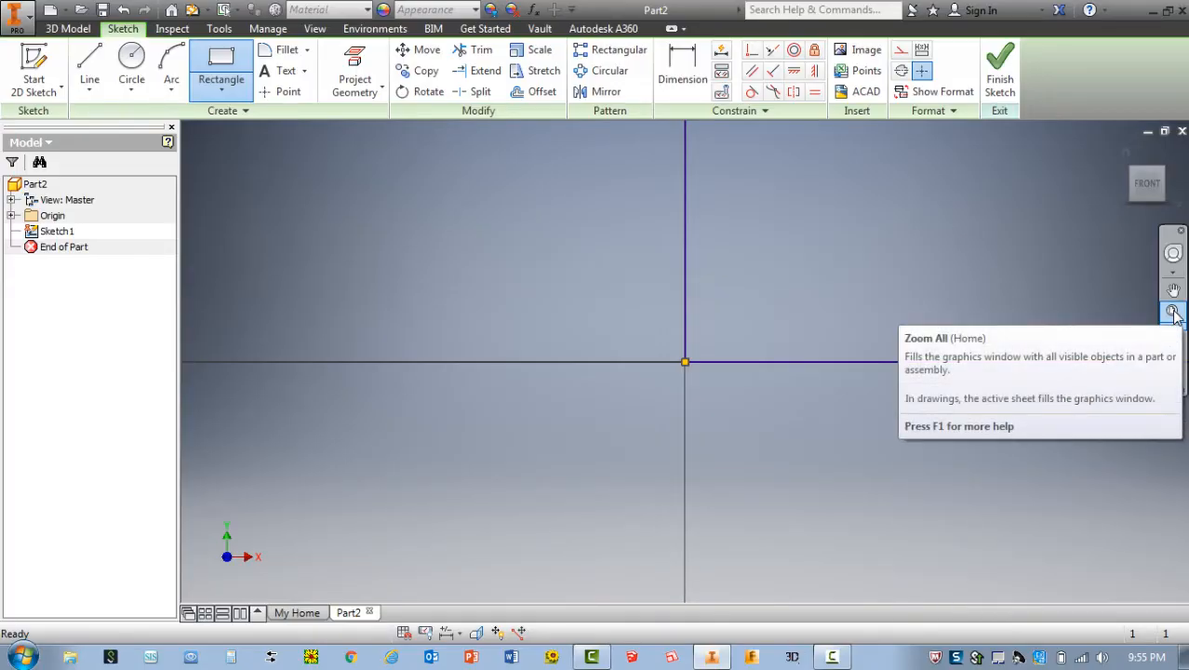
{"action": "left_click", "coordinate": [1174, 313]}
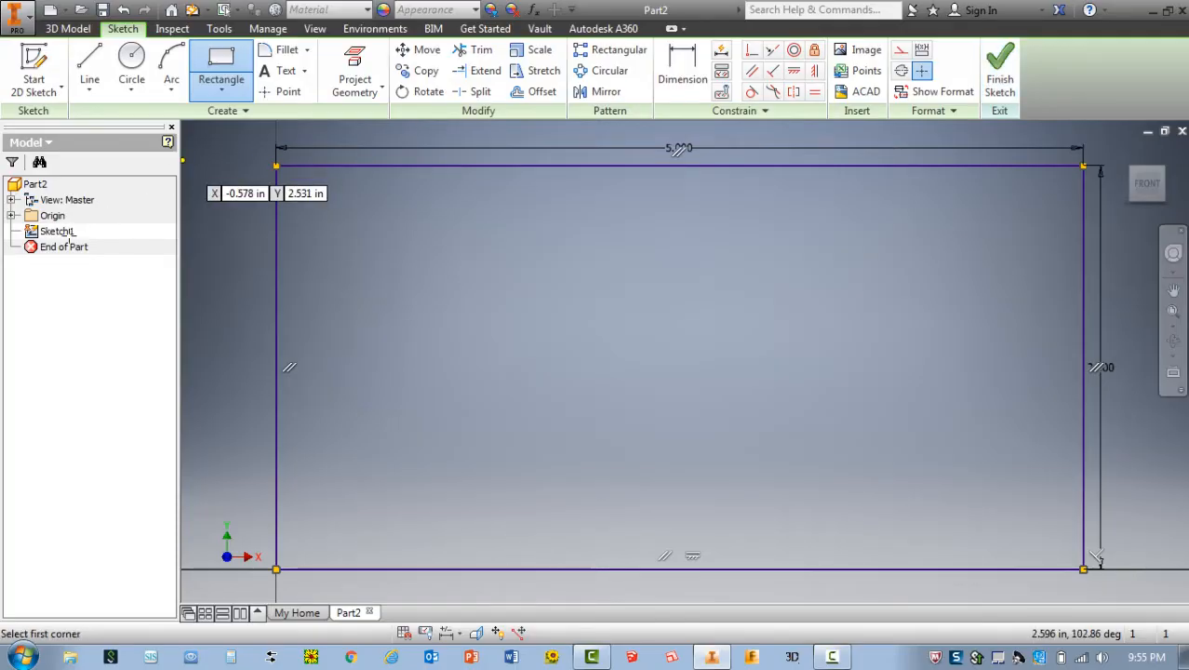
{"action": "left_click", "coordinate": [998, 67]}
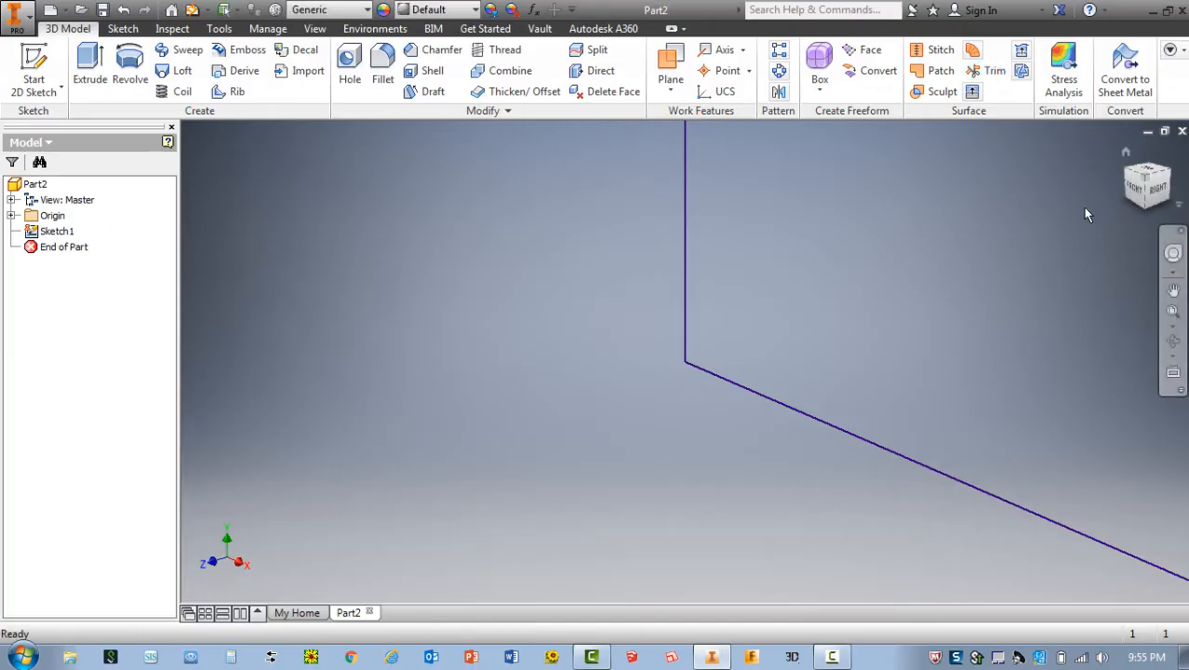
Extrude the rectangle 1.5 in in the reversed direction, away from the front, as a solid block.
{"action": "left_click", "coordinate": [1173, 314]}
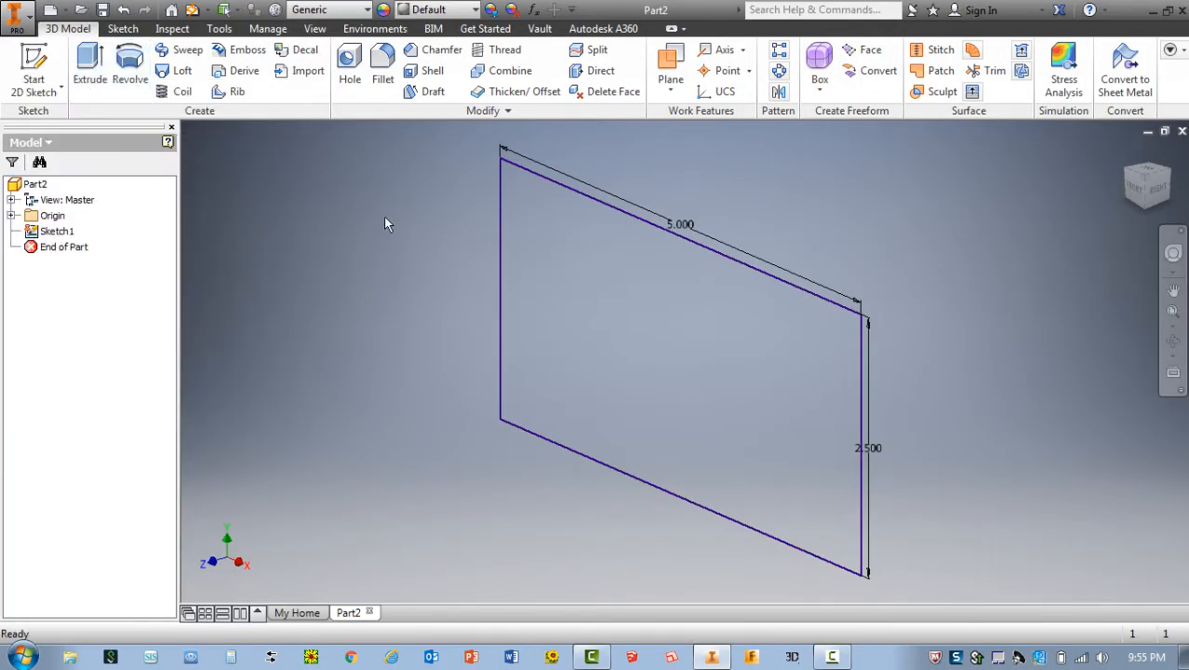
{"action": "right_click", "coordinate": [385, 219]}
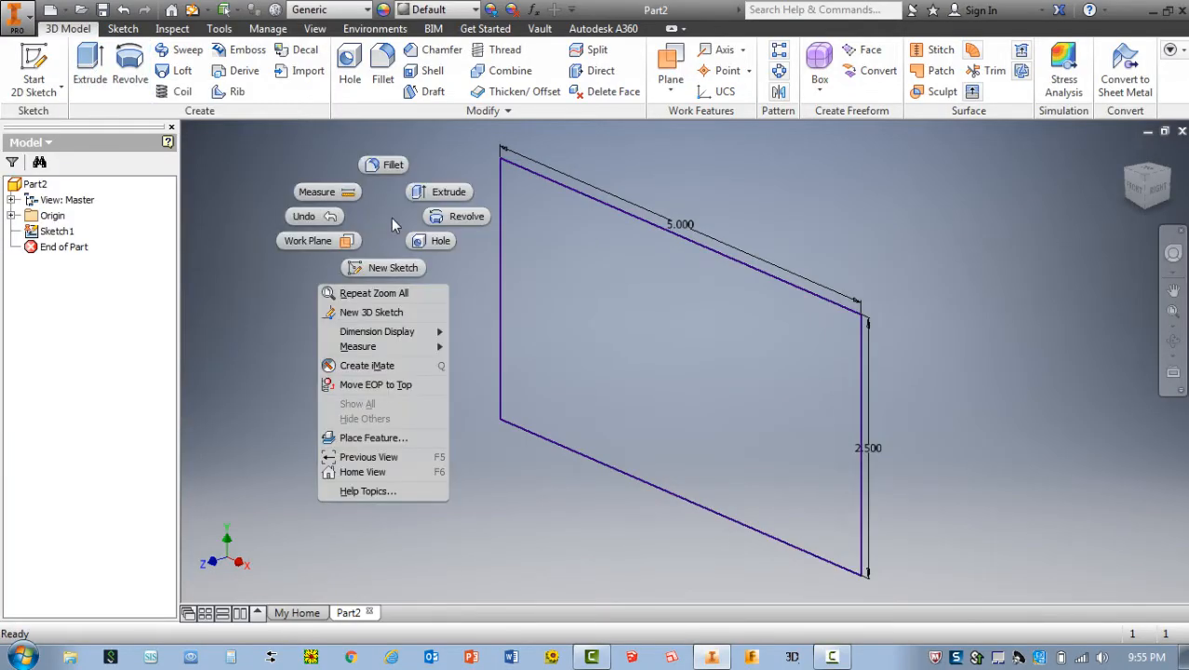
{"action": "left_click", "coordinate": [437, 193]}
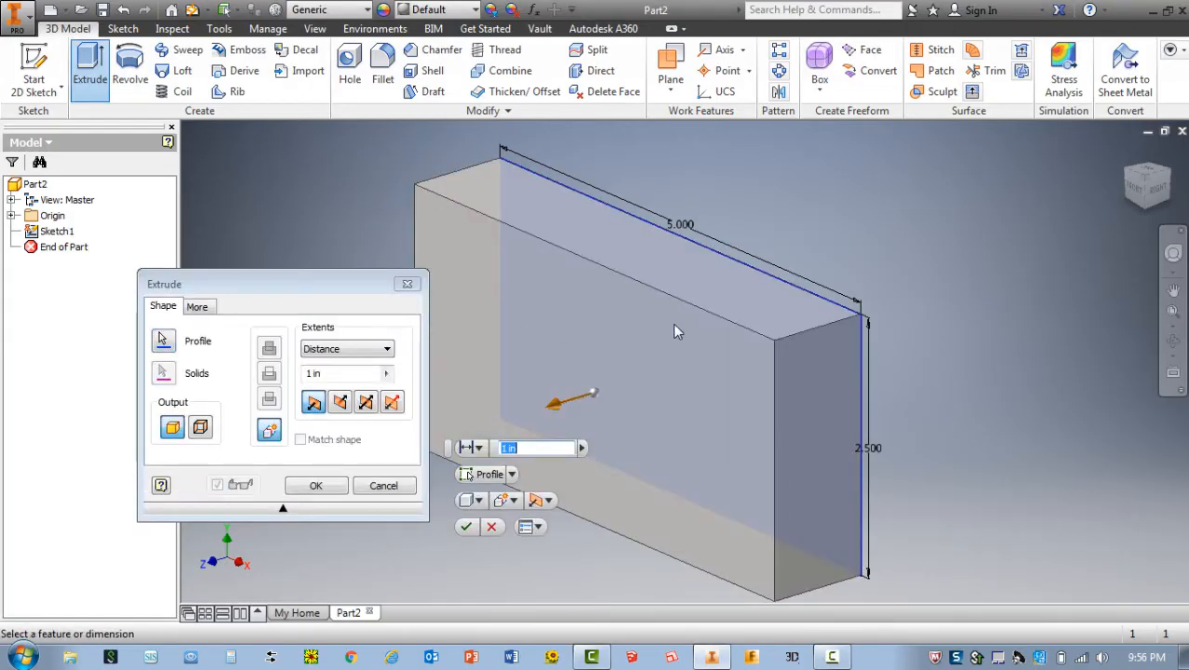
{"action": "left_click", "coordinate": [342, 403]}
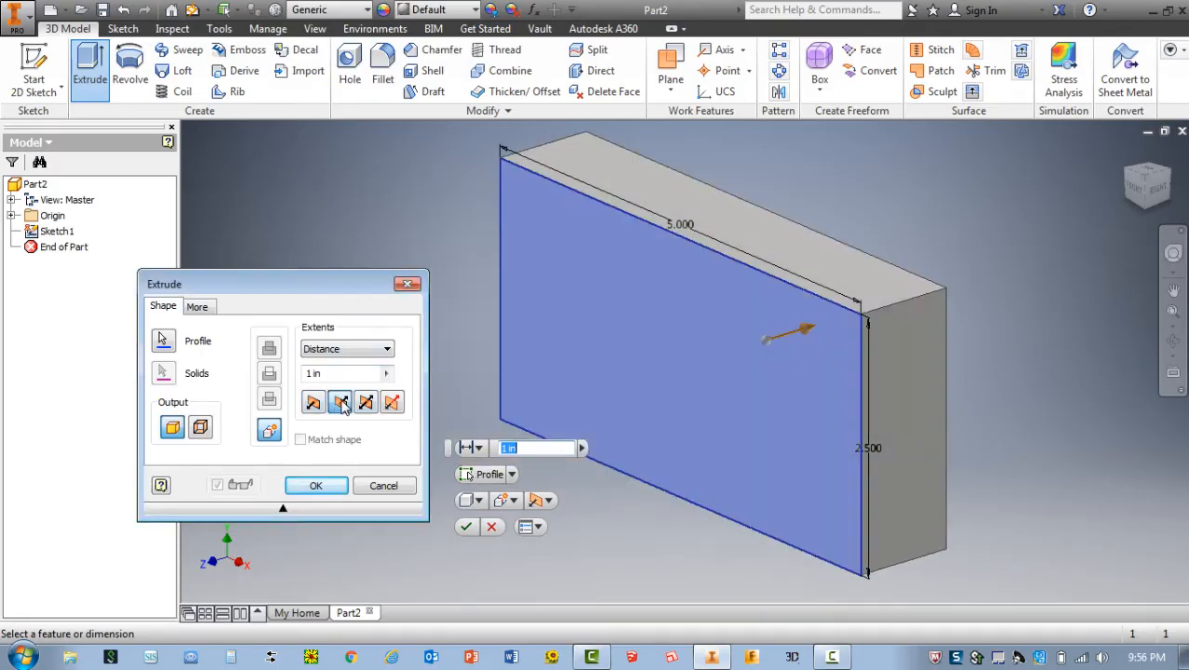
{"action": "type", "text": "1"}
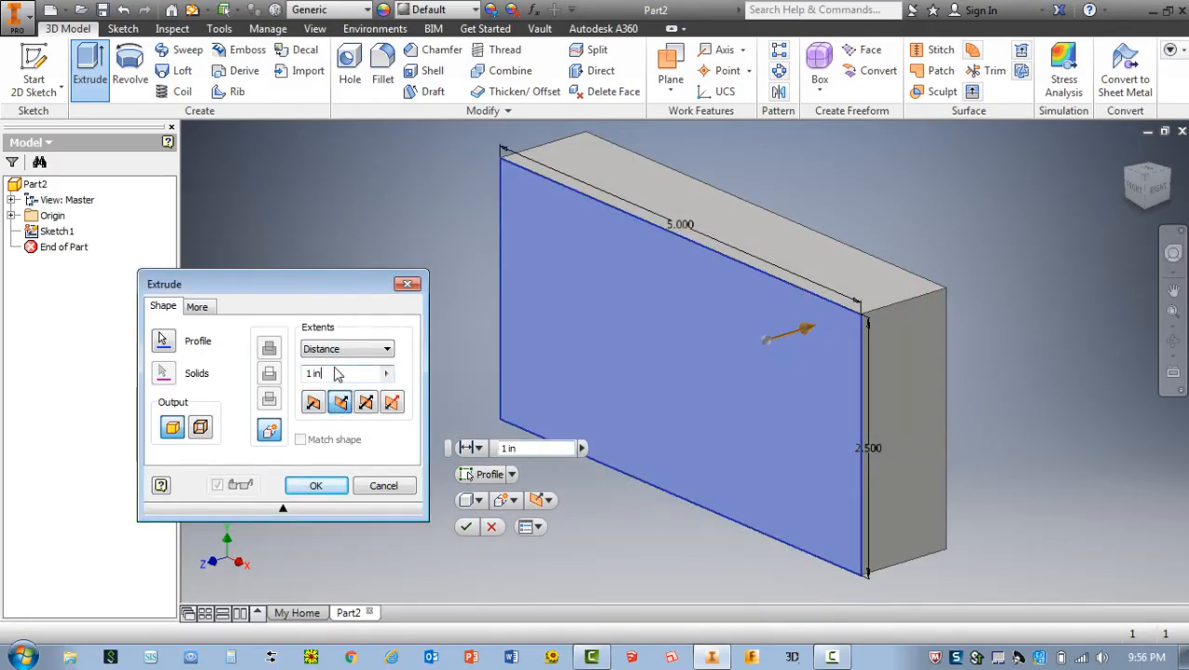
{"action": "type", "text": ".5"}
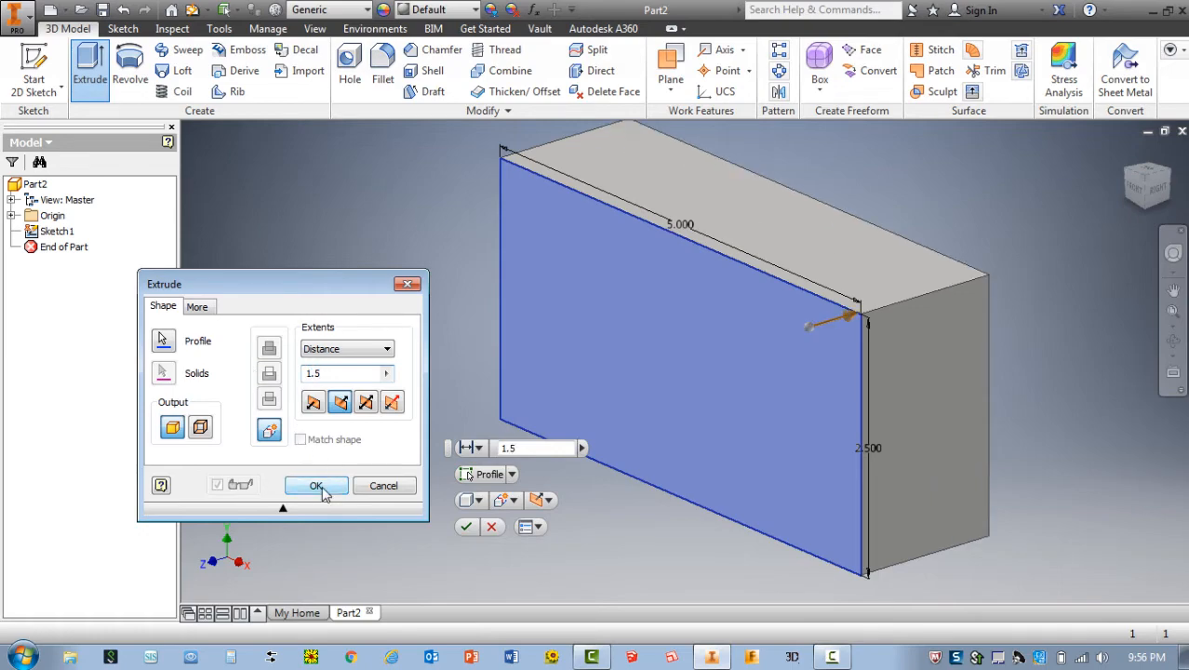
{"action": "left_click", "coordinate": [322, 488]}
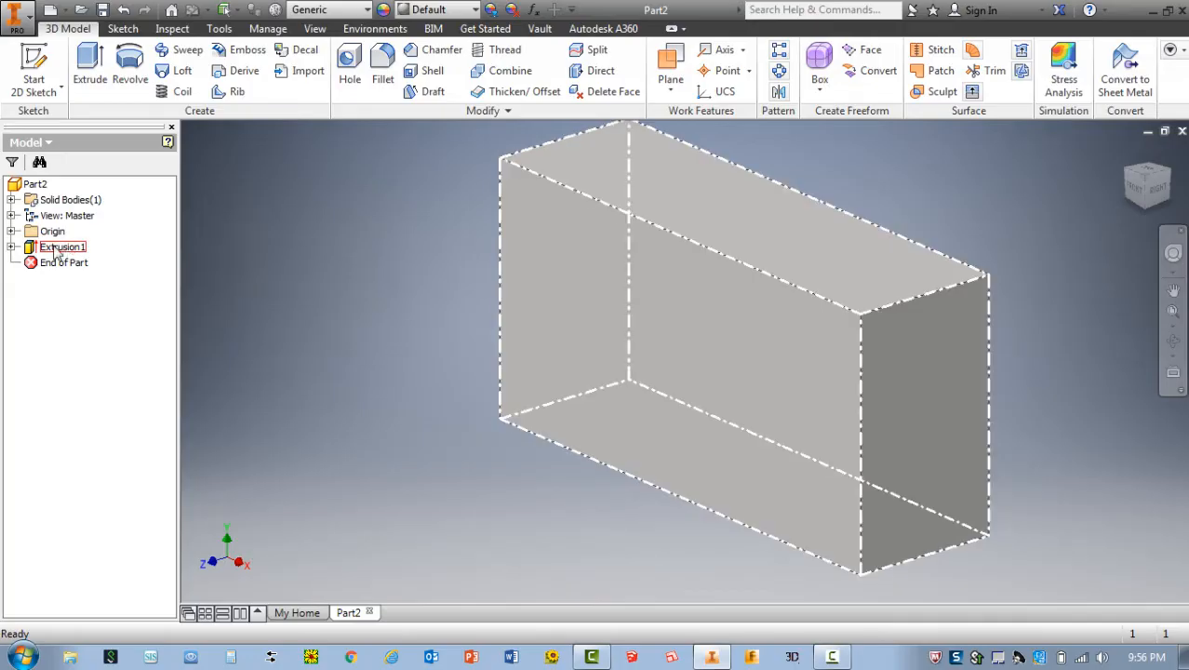
{"action": "left_click", "coordinate": [10, 246]}
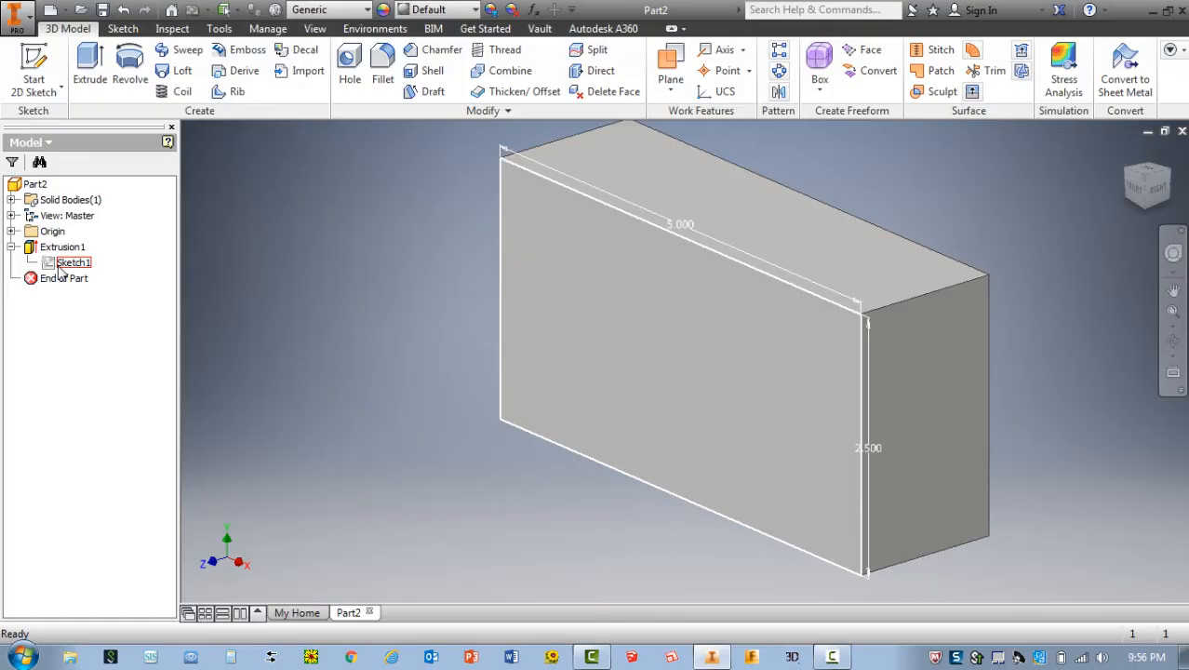
{"action": "left_click", "coordinate": [11, 247]}
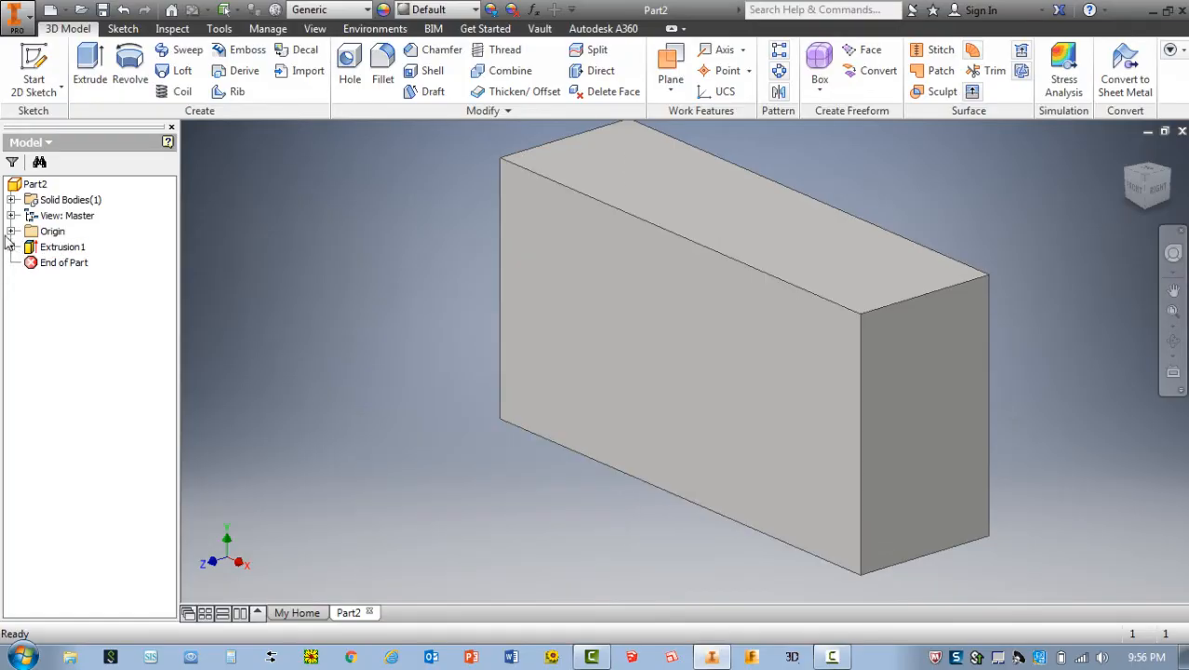
Start a sketch on the block's right end face and draw a 0.5 in by 0.5 in rectangle at its upper front corner.
{"action": "left_click", "coordinate": [35, 63]}
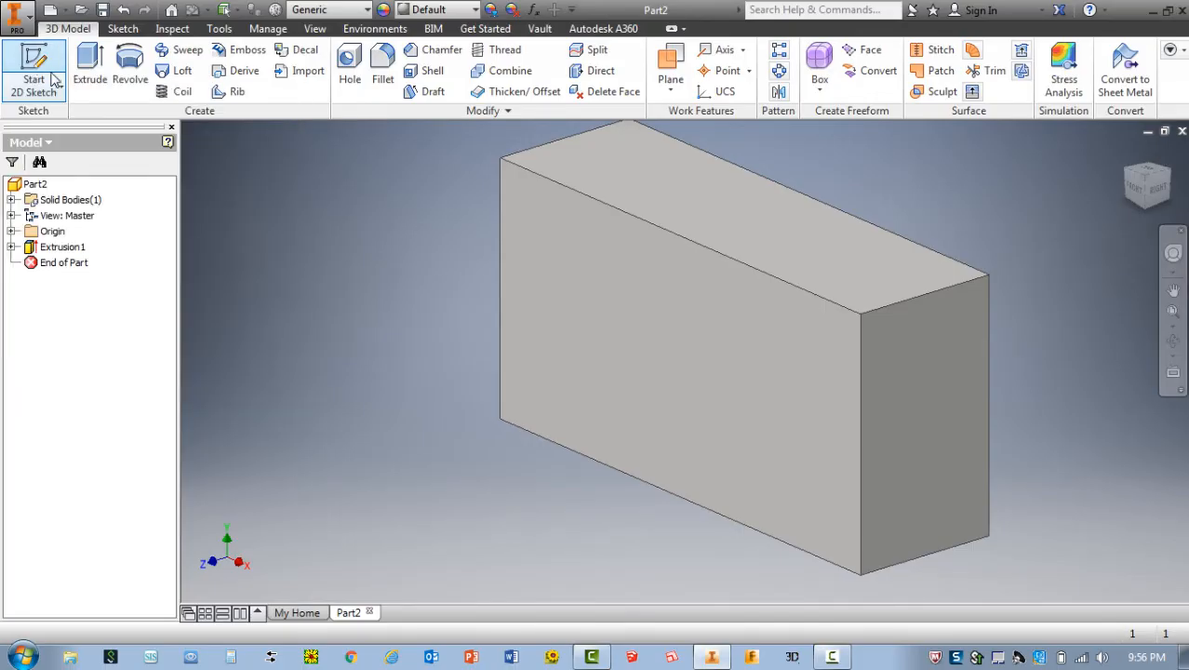
{"action": "left_click", "coordinate": [912, 395]}
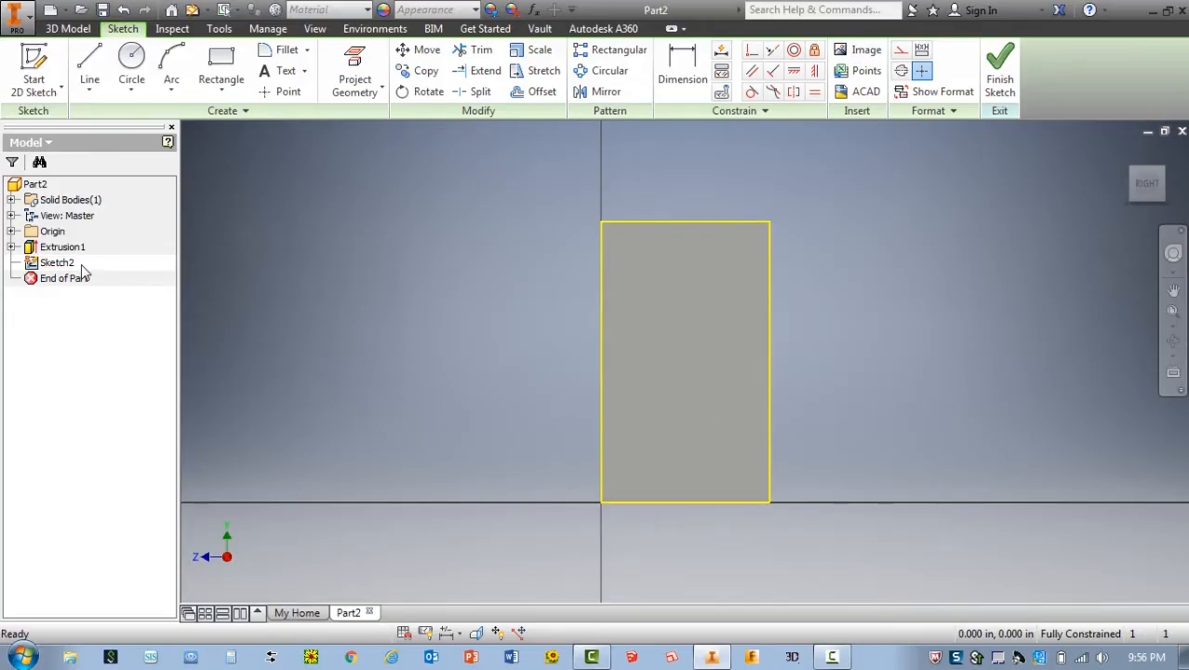
{"action": "left_click", "coordinate": [229, 66]}
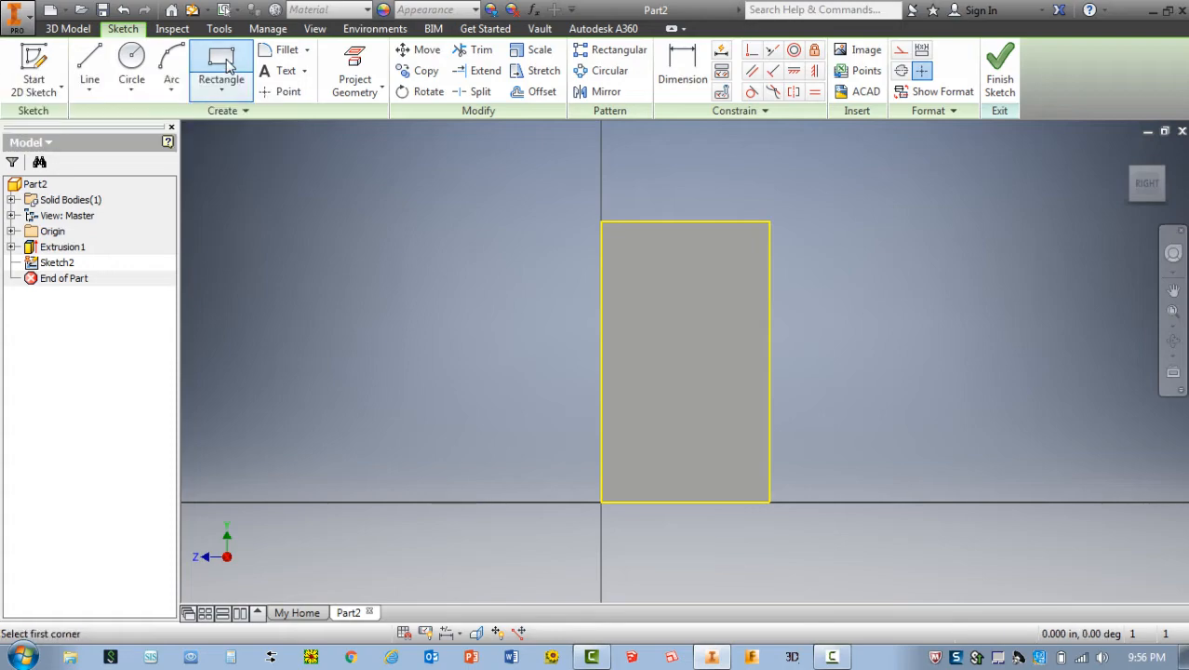
{"action": "left_click", "coordinate": [601, 222]}
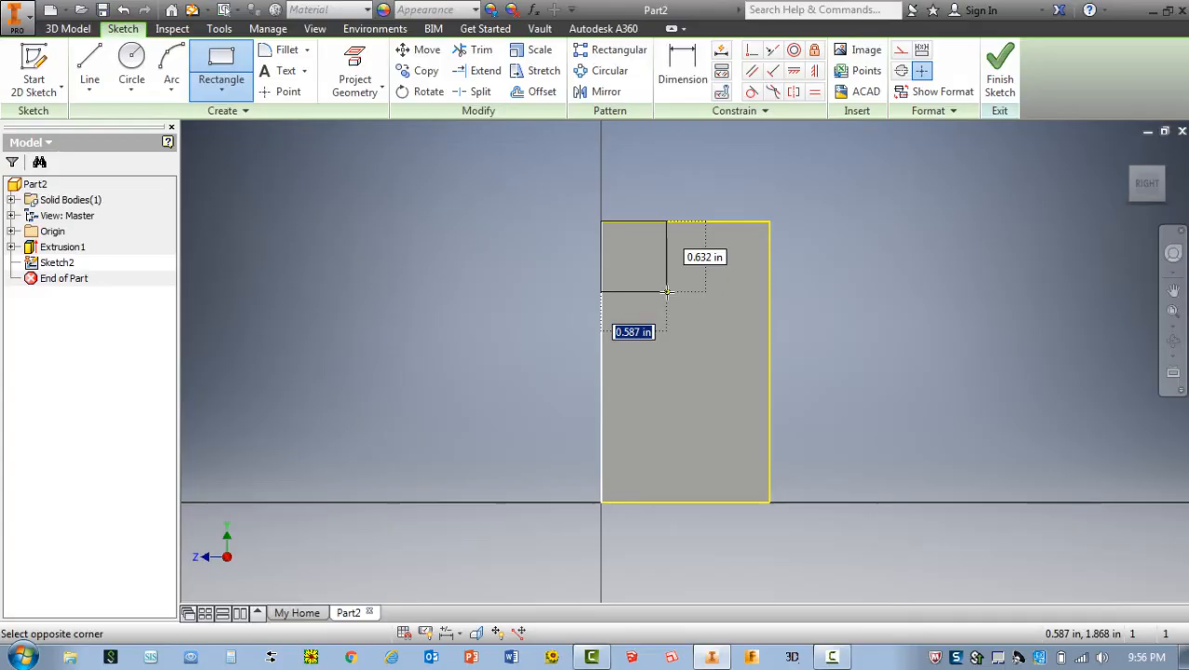
{"action": "type", "text": ".5"}
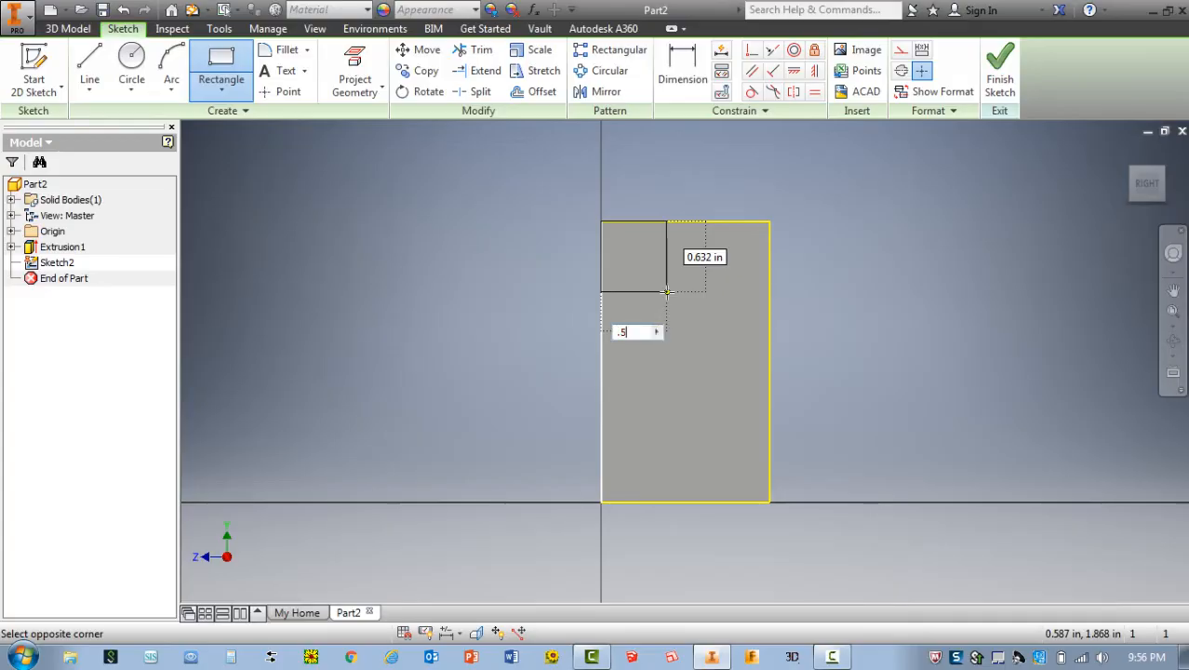
{"action": "key", "text": "Tab"}
{"action": "type", "text": ".5"}
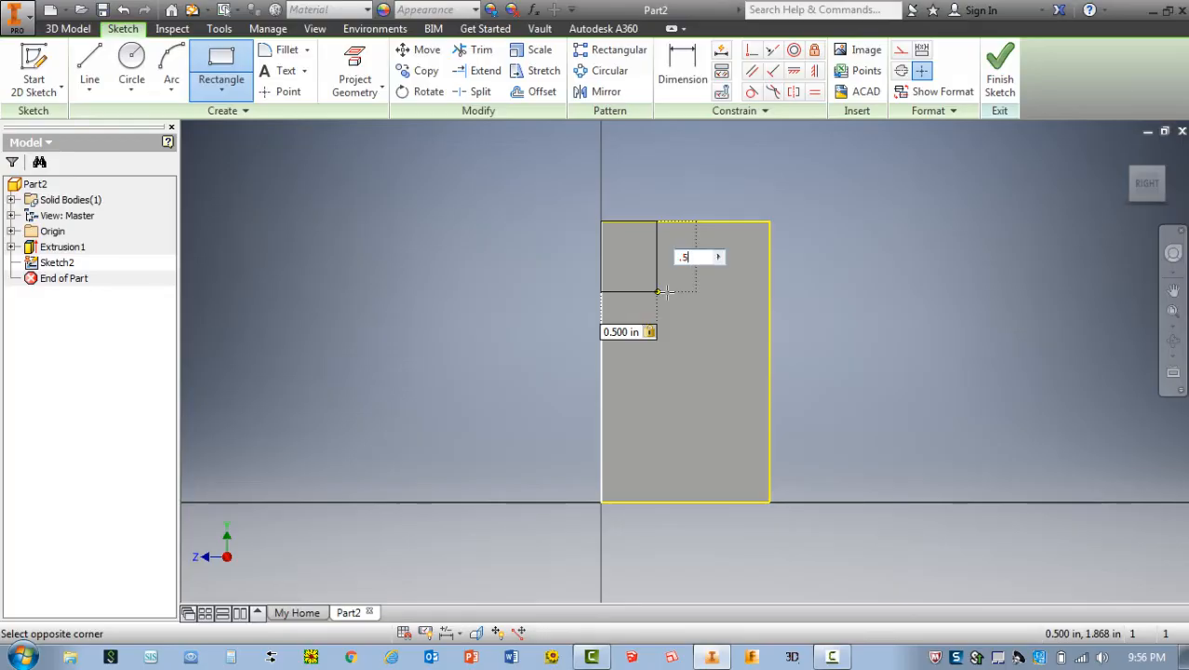
{"action": "key", "text": "Return"}
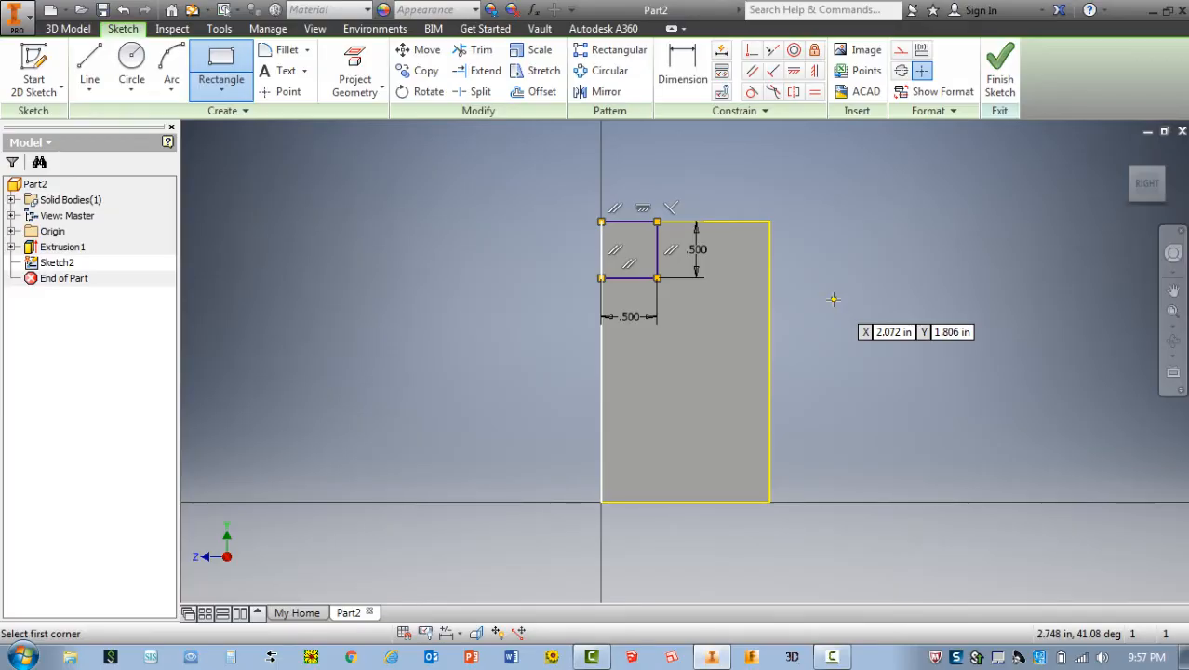
{"action": "key", "text": "ctrl+z"}
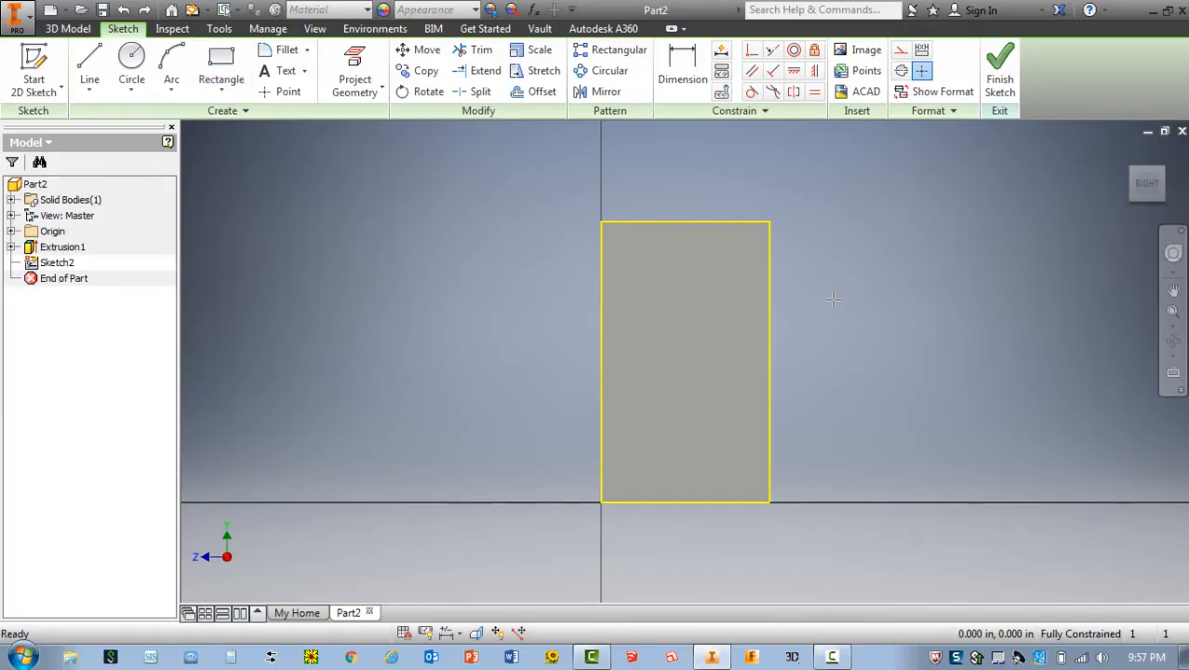
{"action": "key", "text": "ctrl+y"}
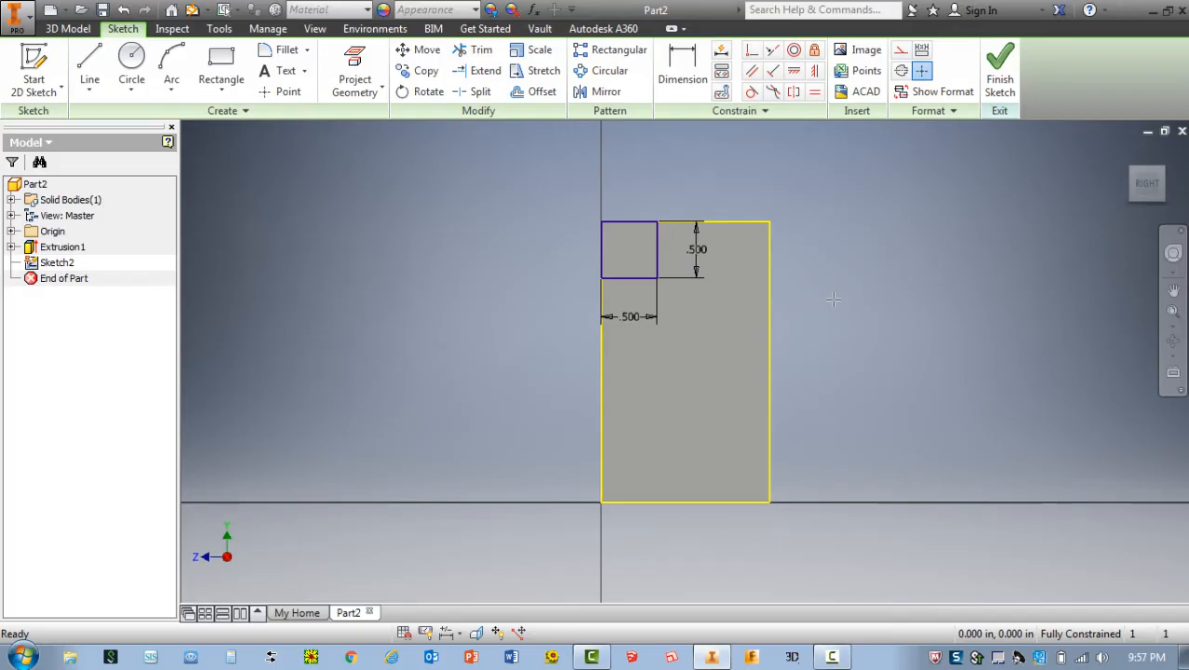
Draw a 0.5 in by 0.5 in rectangle from the origin at the end face's lower front corner and finish the sketch.
{"action": "left_click", "coordinate": [223, 61]}
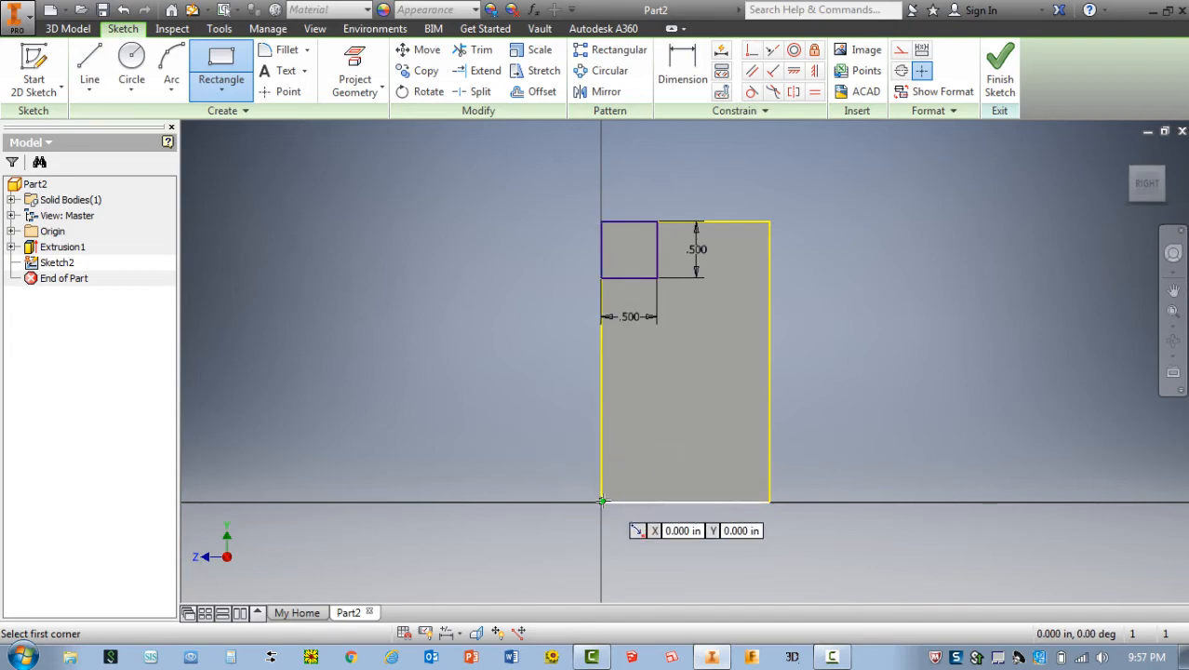
{"action": "left_click", "coordinate": [601, 501]}
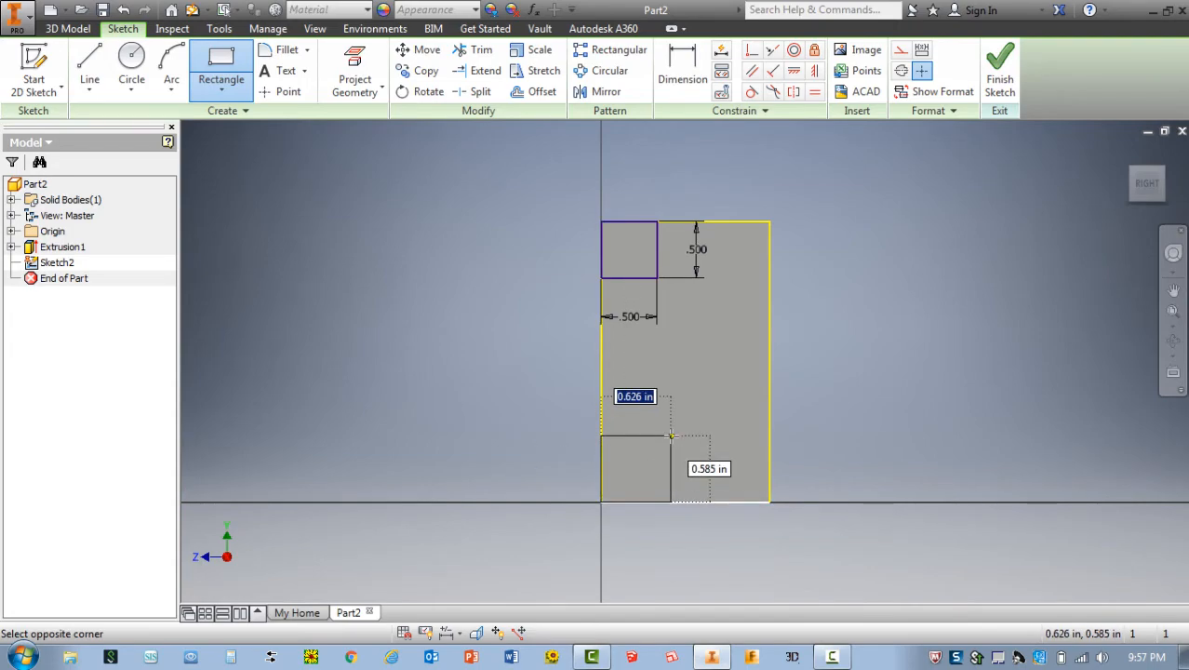
{"action": "type", "text": ".5"}
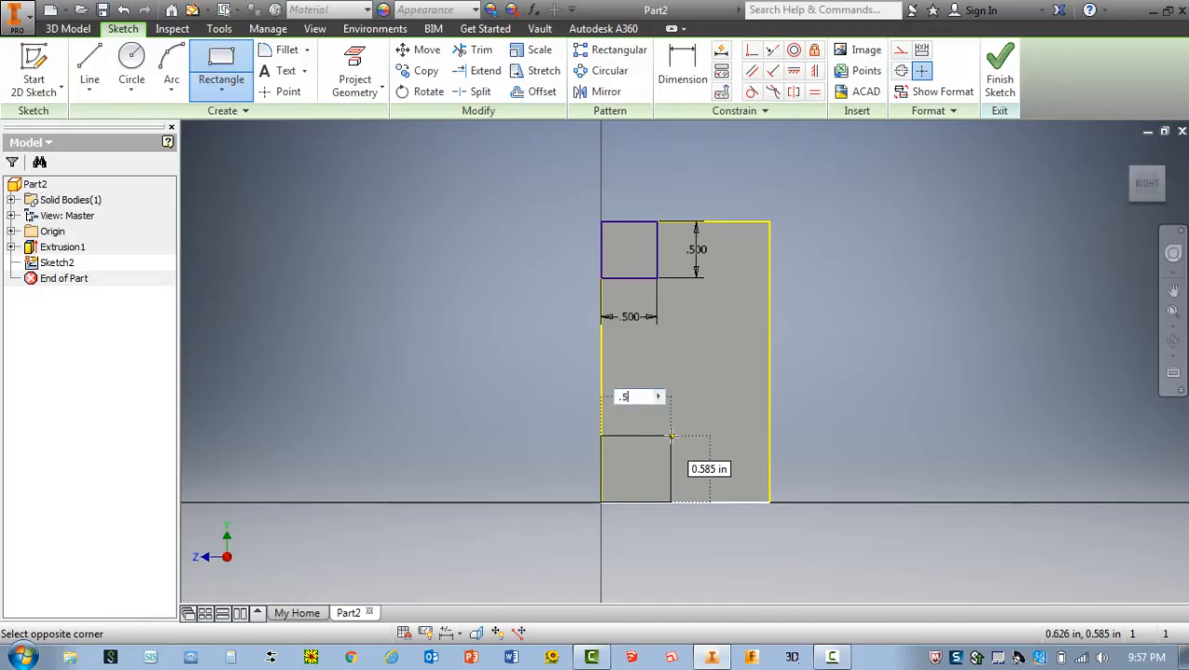
{"action": "key", "text": "Tab"}
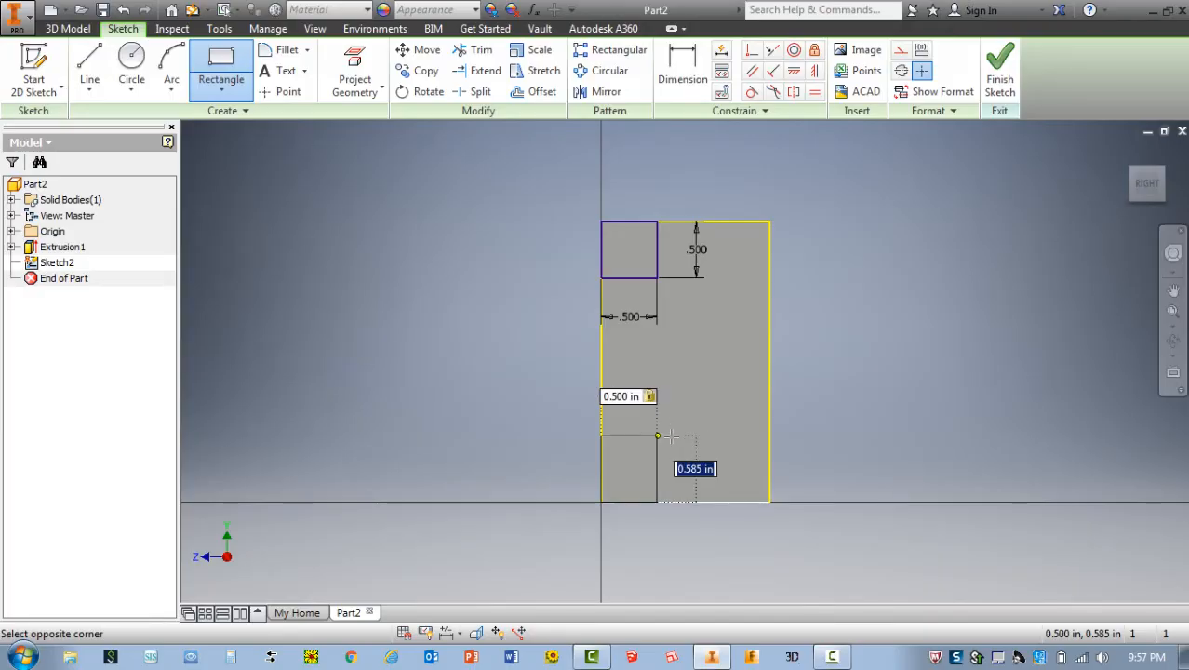
{"action": "type", "text": ".5"}
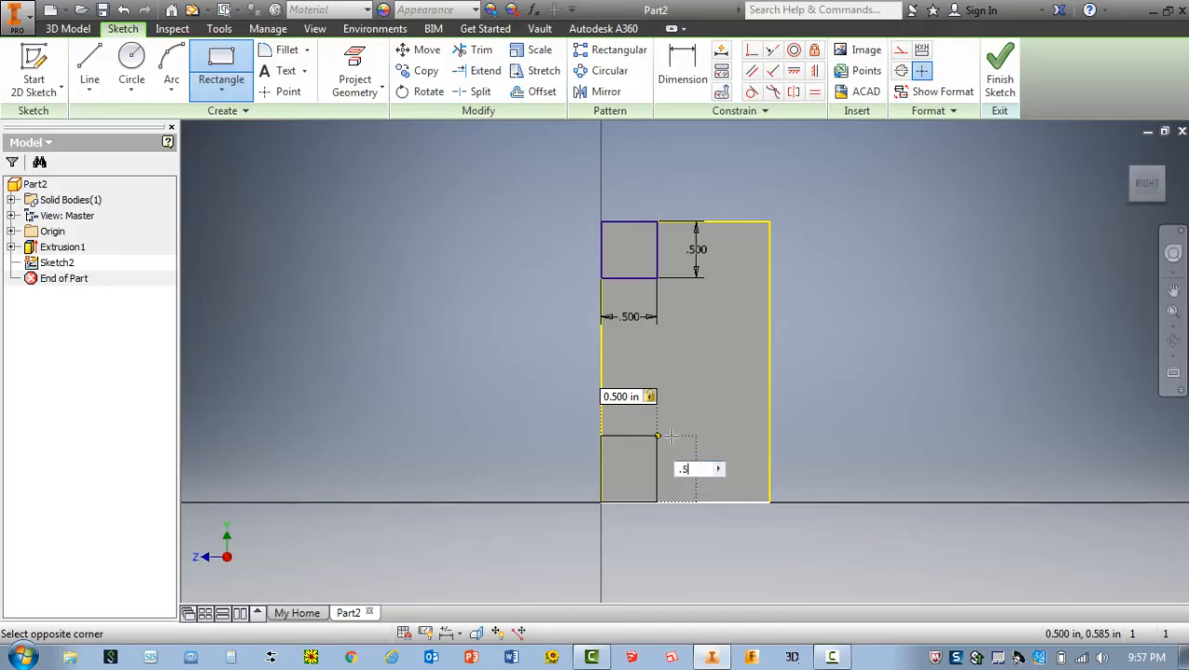
{"action": "key", "text": "Return"}
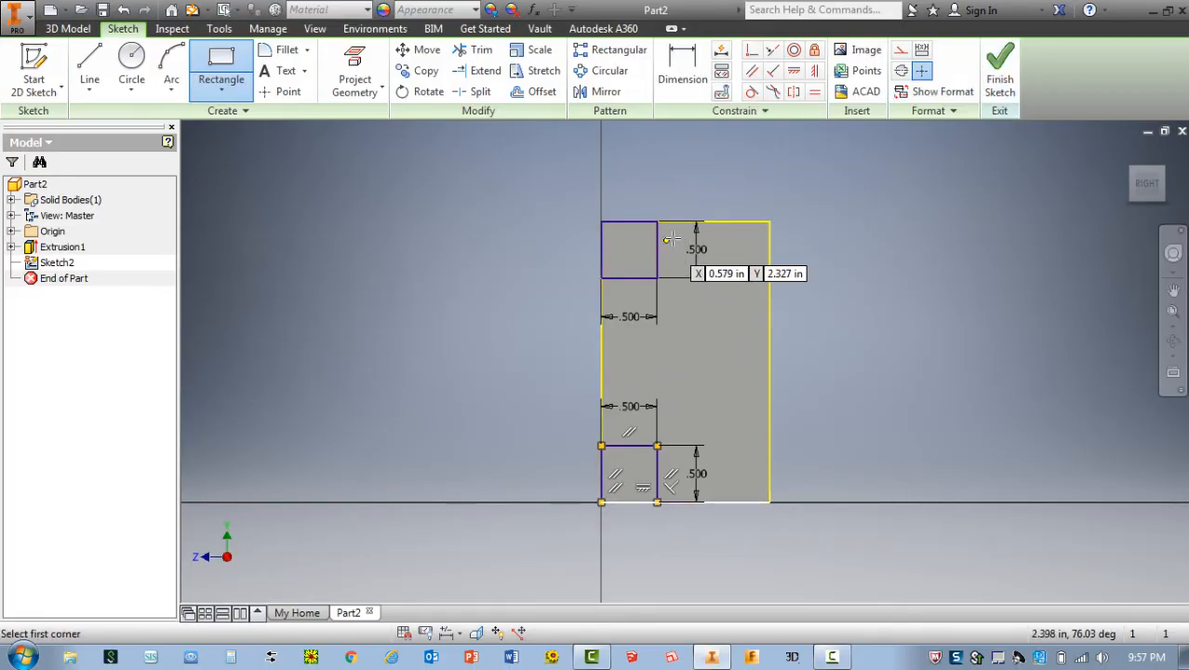
{"action": "left_click", "coordinate": [1012, 82]}
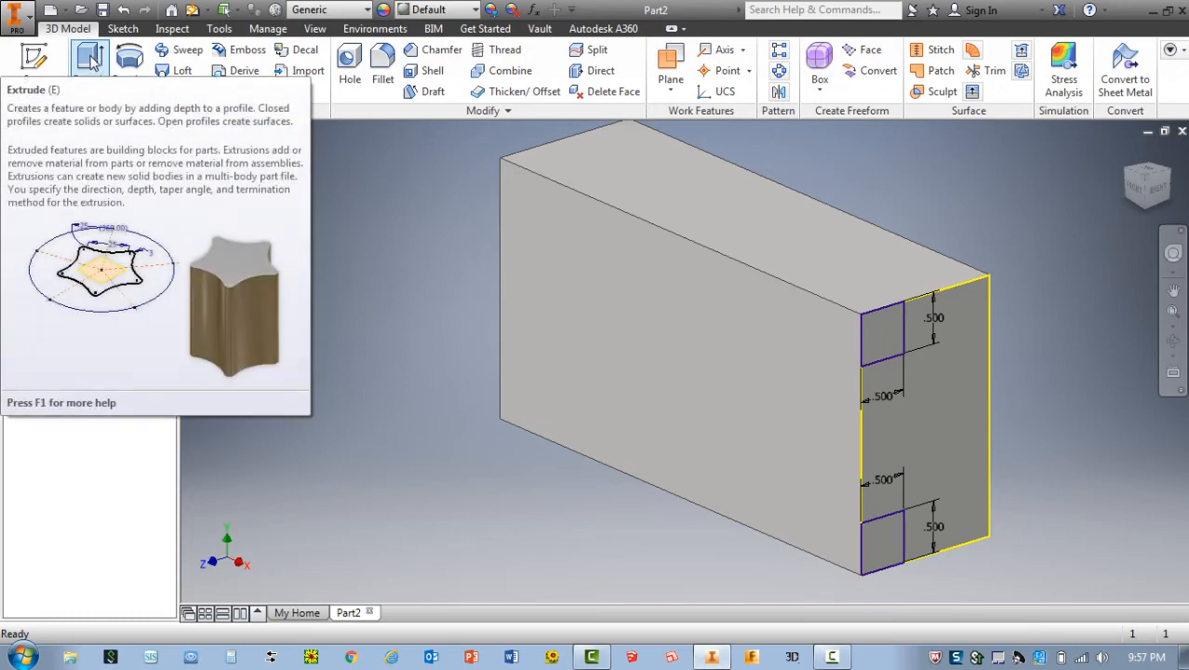
Extrude both 0.5 in squares as a cut into the block with the extents set to All, and return to the home view.
{"action": "left_click", "coordinate": [90, 67]}
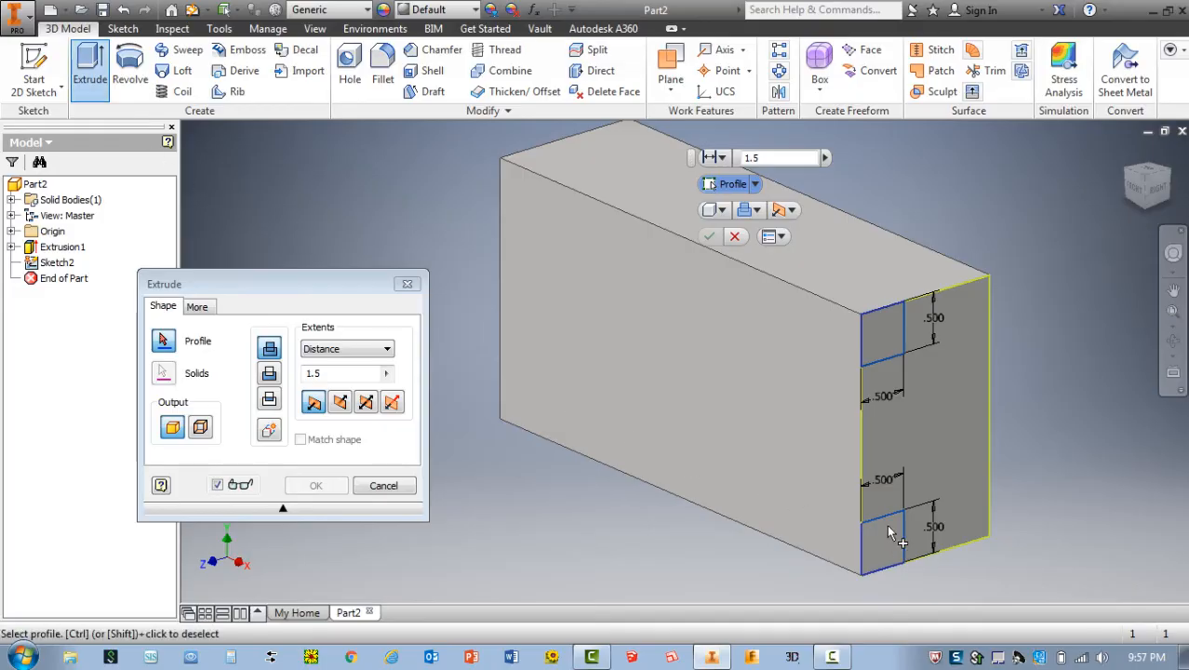
{"action": "left_click", "coordinate": [882, 337]}
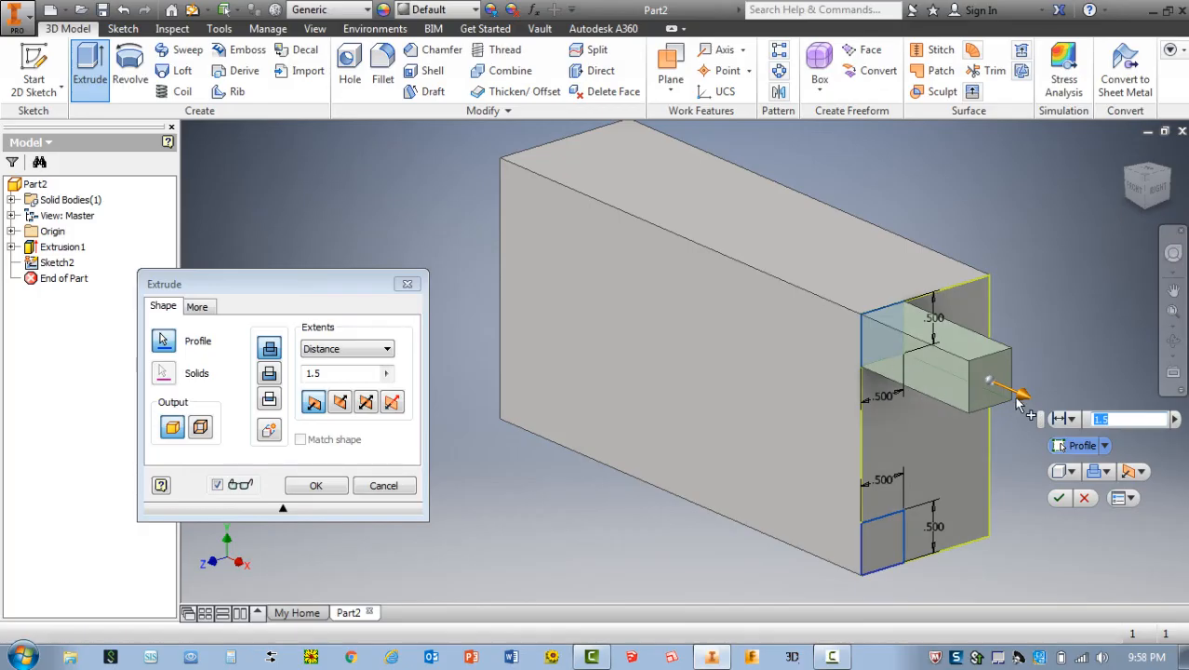
{"action": "left_click_drag", "start_coordinate": [1022, 395], "coordinate": [759, 284]}
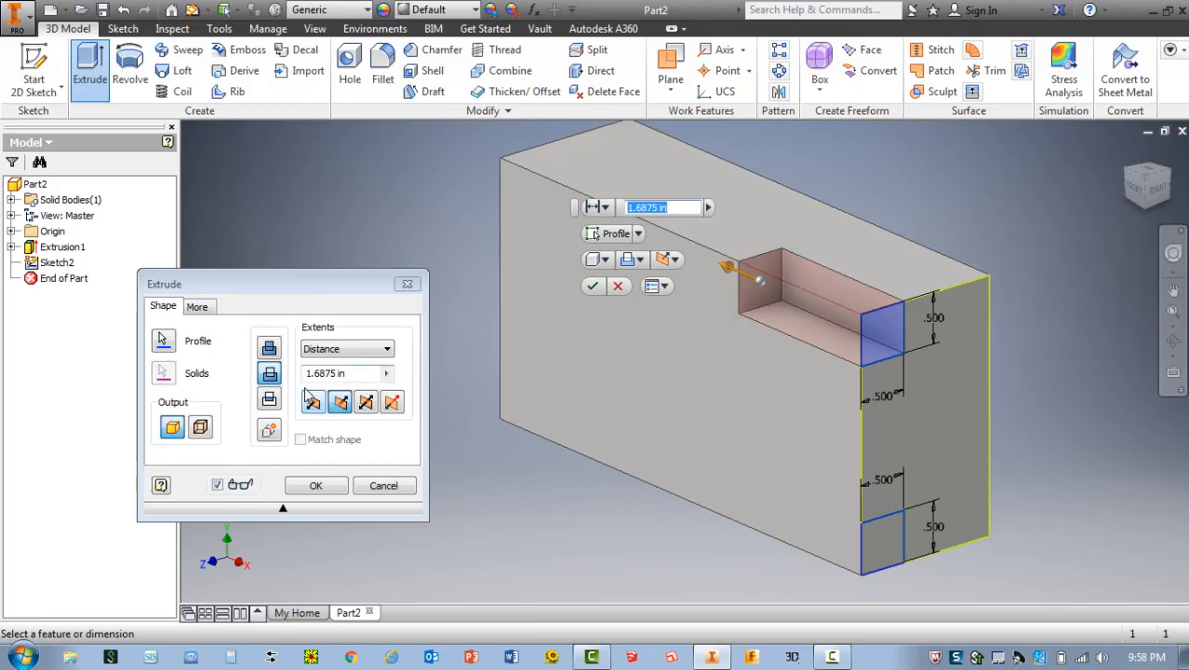
{"action": "left_click", "coordinate": [319, 352]}
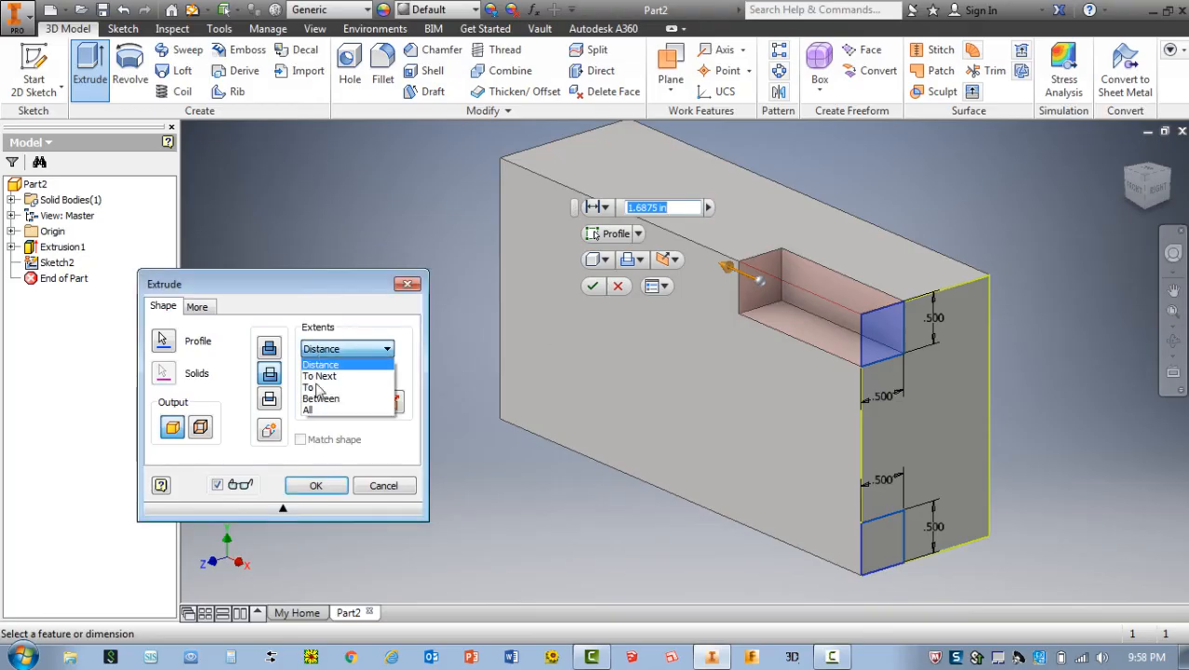
{"action": "left_click", "coordinate": [313, 412]}
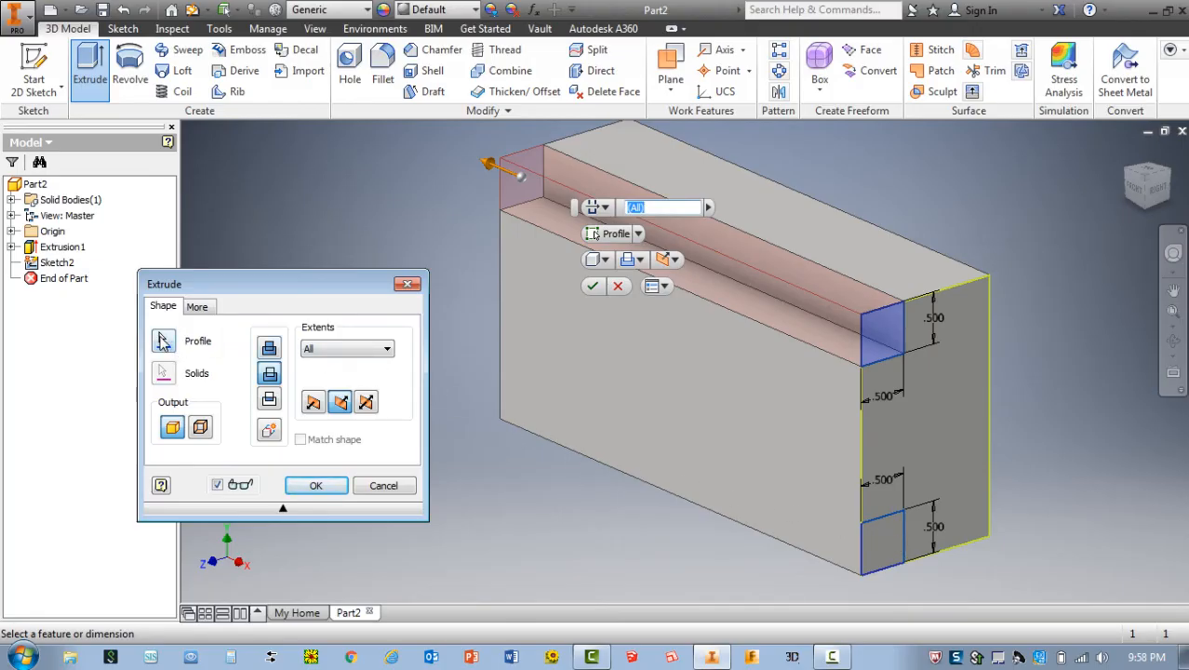
{"action": "left_click", "coordinate": [165, 342]}
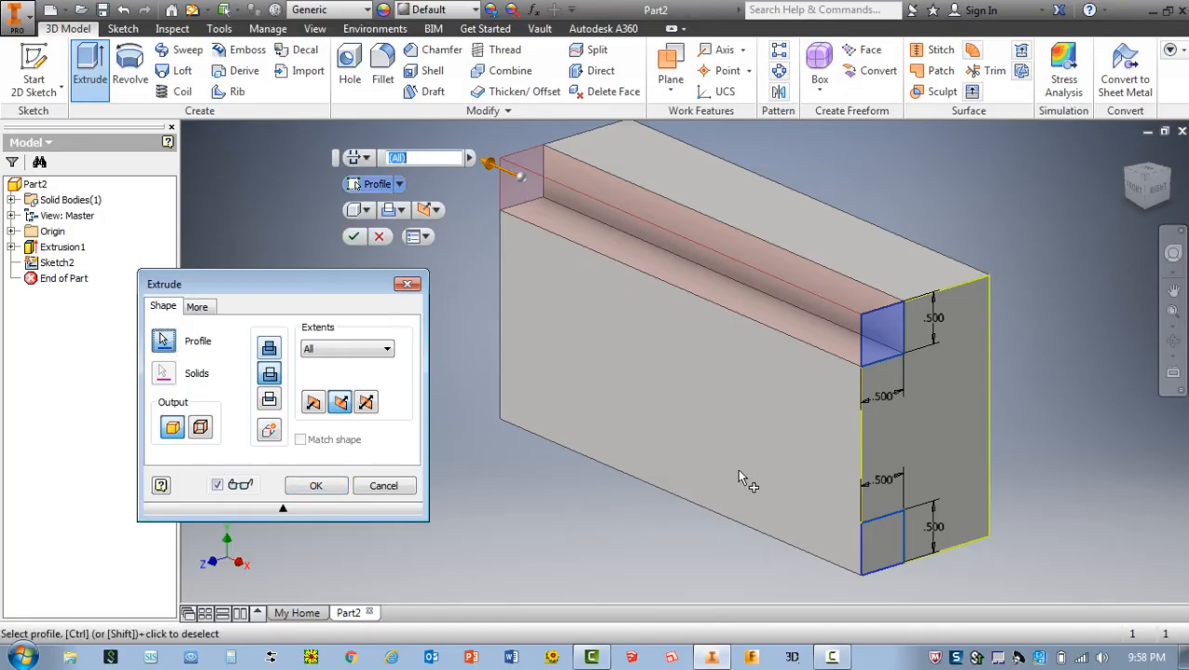
{"action": "left_click", "coordinate": [882, 551]}
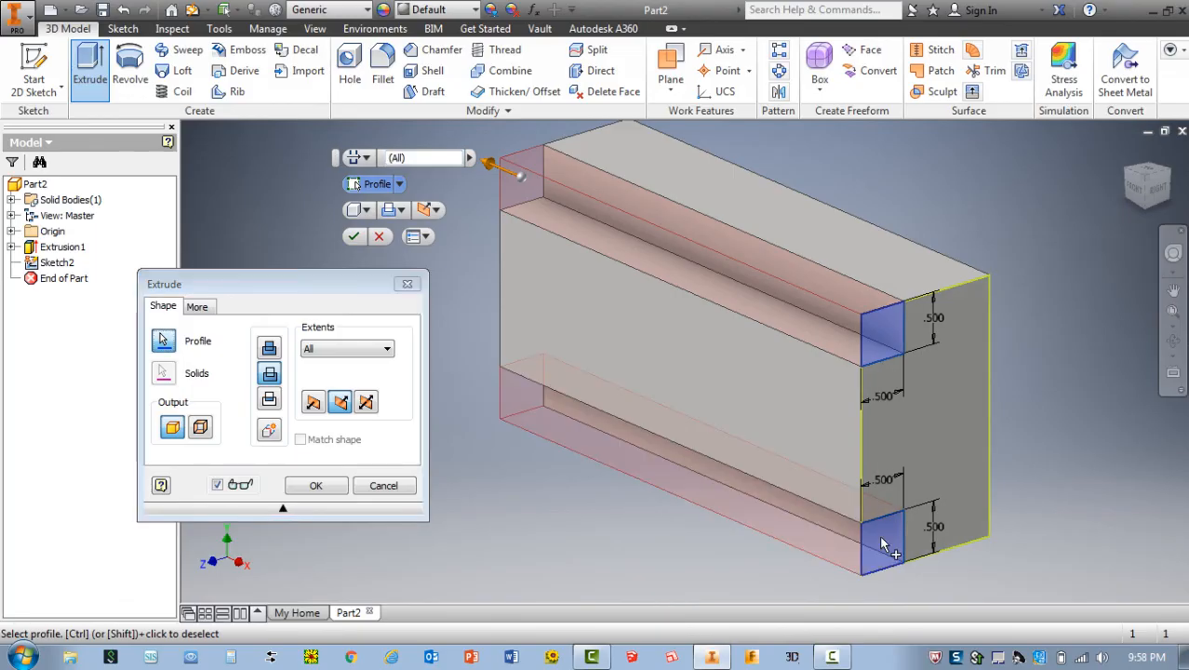
{"action": "left_click", "coordinate": [316, 486]}
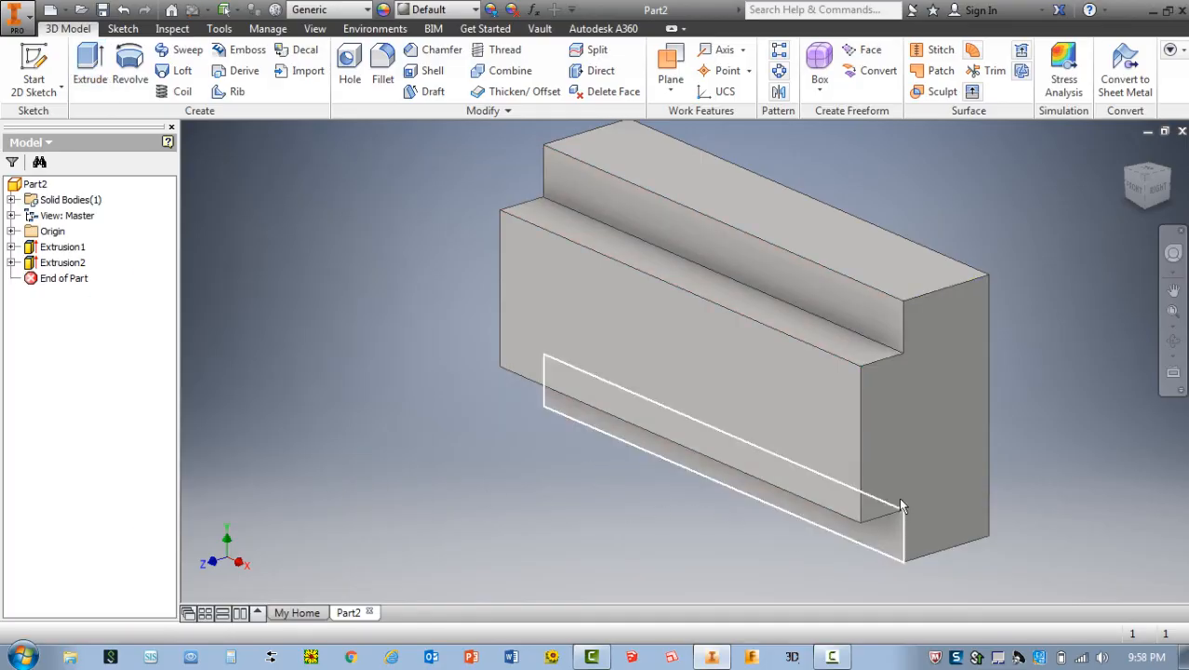
{"action": "left_click", "coordinate": [1172, 312]}
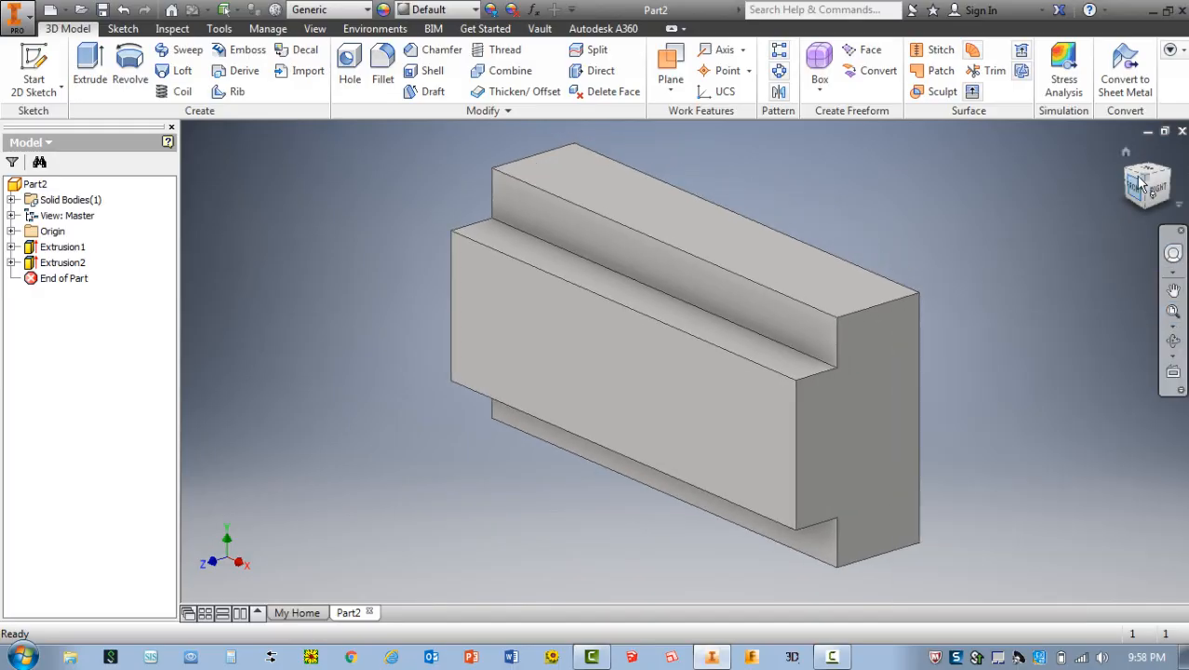
{"action": "left_click", "coordinate": [1127, 154]}
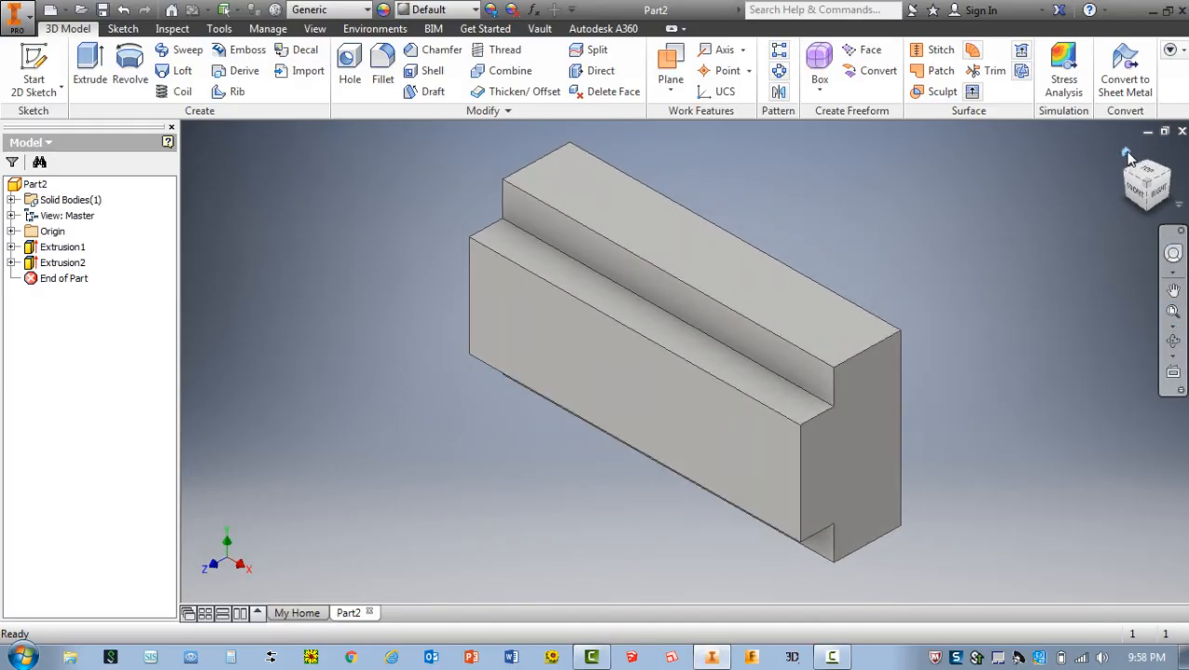